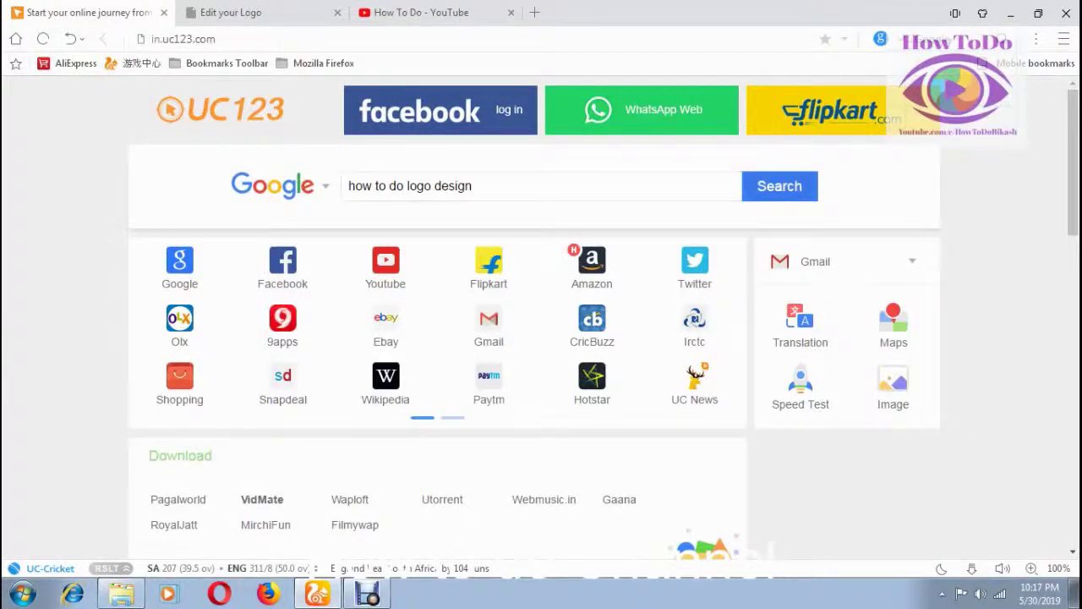
# Search Google for "how to do logo design" and open the LogoCrisp free logo maker result
pyautogui.press('Return')
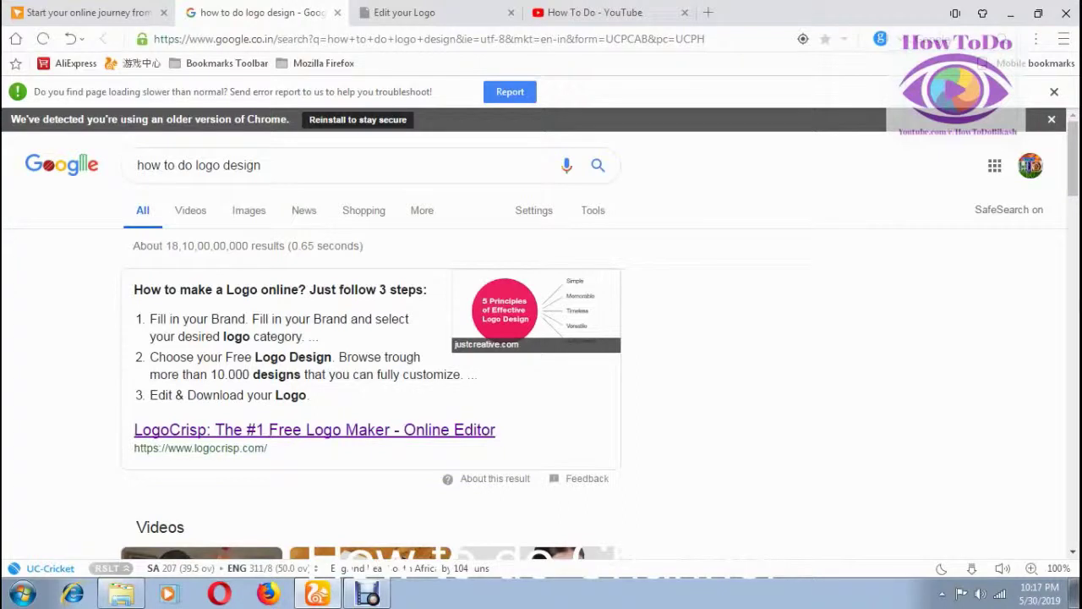
pyautogui.click(315, 429)
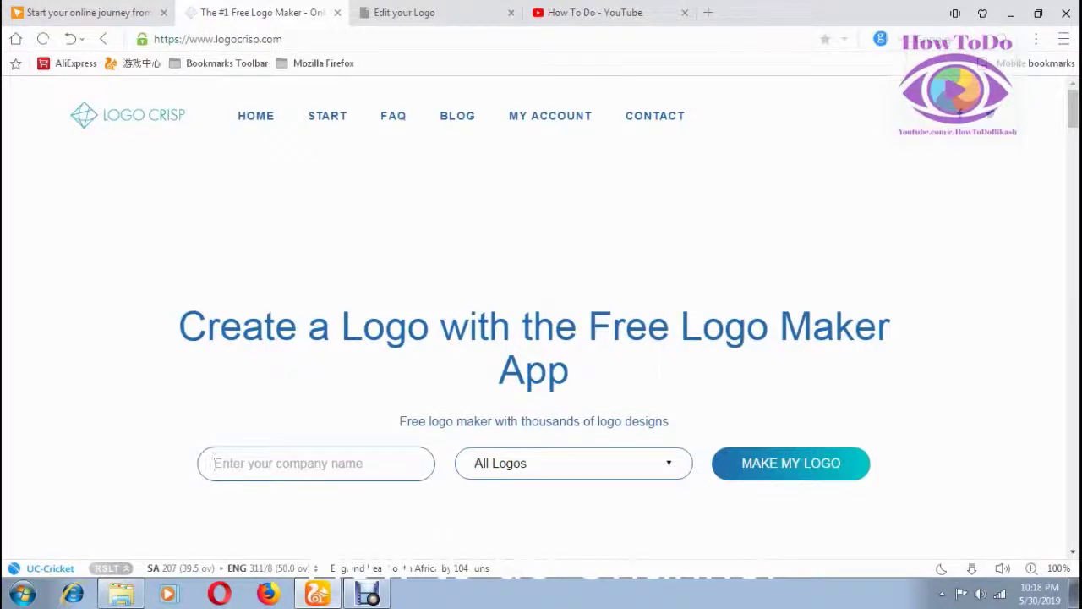
# Start making a logo with the company name "Bikash Mobile Care" and the Communication & Media category
pyautogui.write('Bikash')
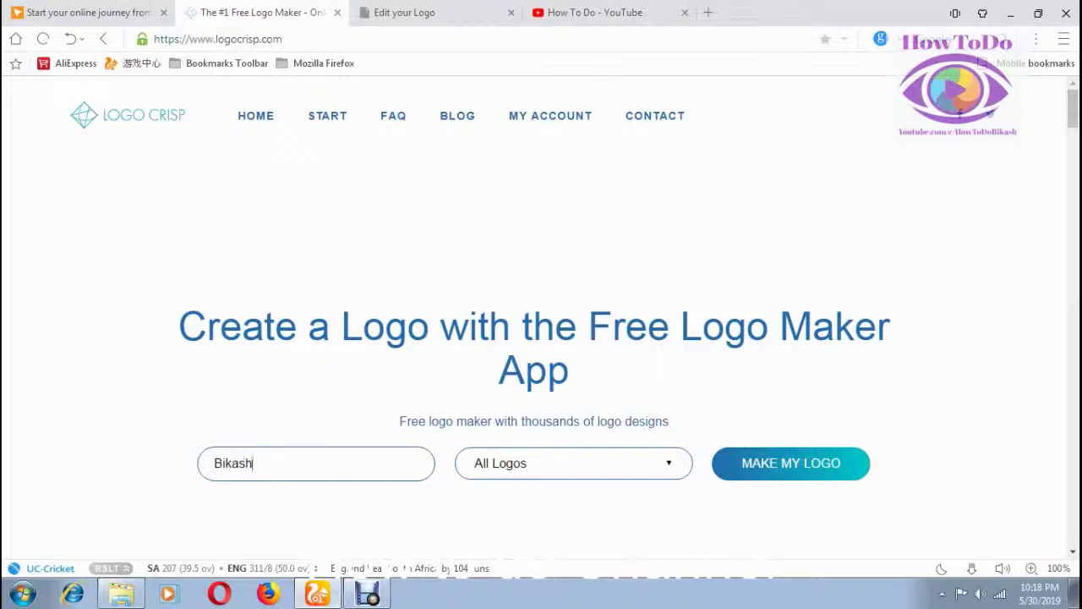
pyautogui.write(' Mobile Care')
pyautogui.hotkey('alt', 'Down')
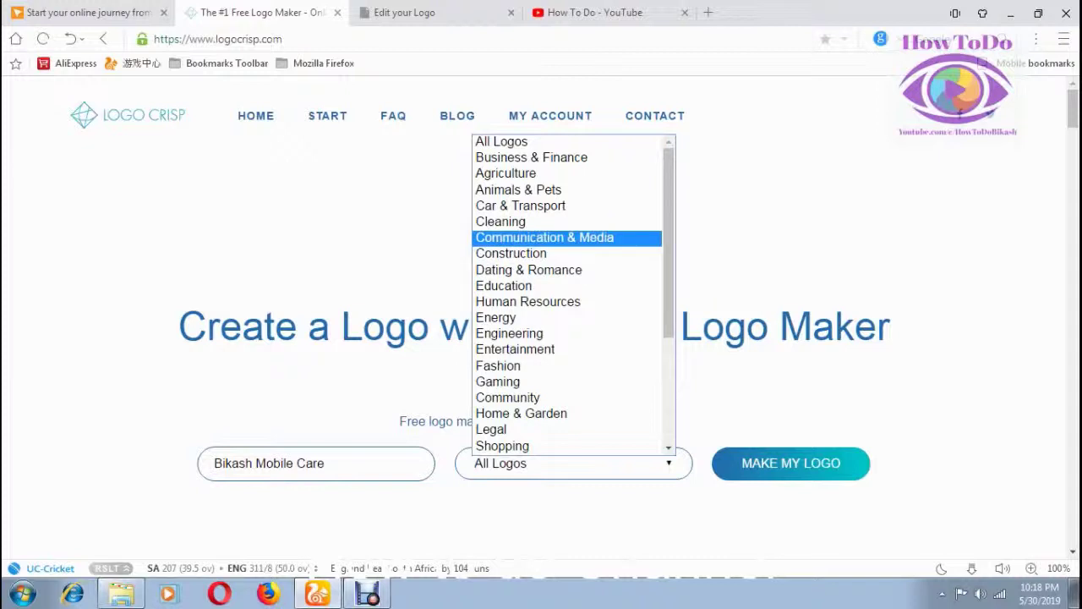
pyautogui.press('Return')
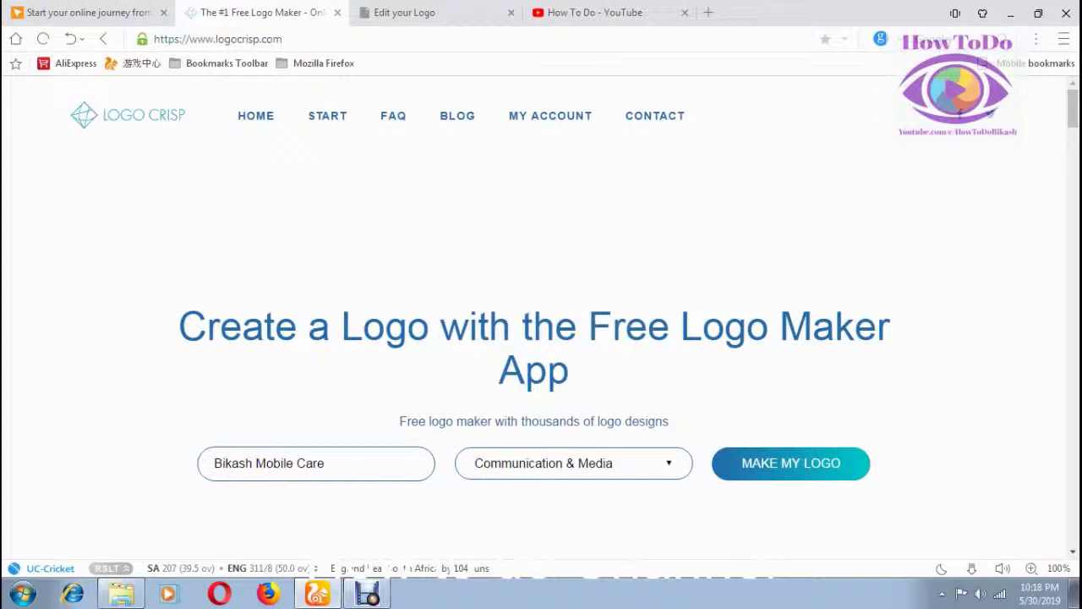
pyautogui.press('Return')
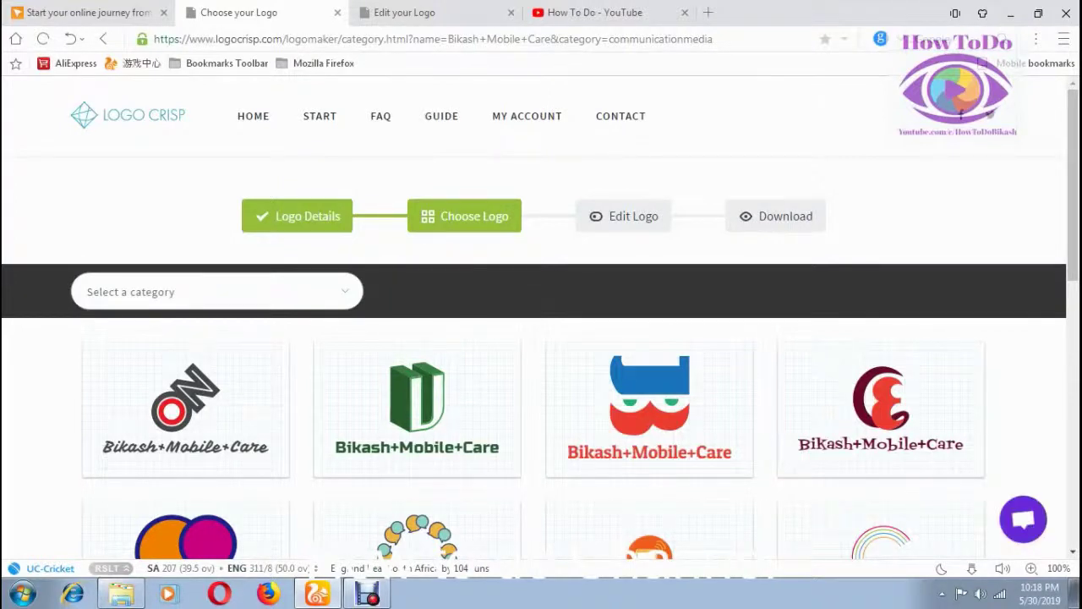
# Examine the suggested logo designs on pages 1 and 2 of the Communication & Media category
pyautogui.scroll(-5, 541, 329)
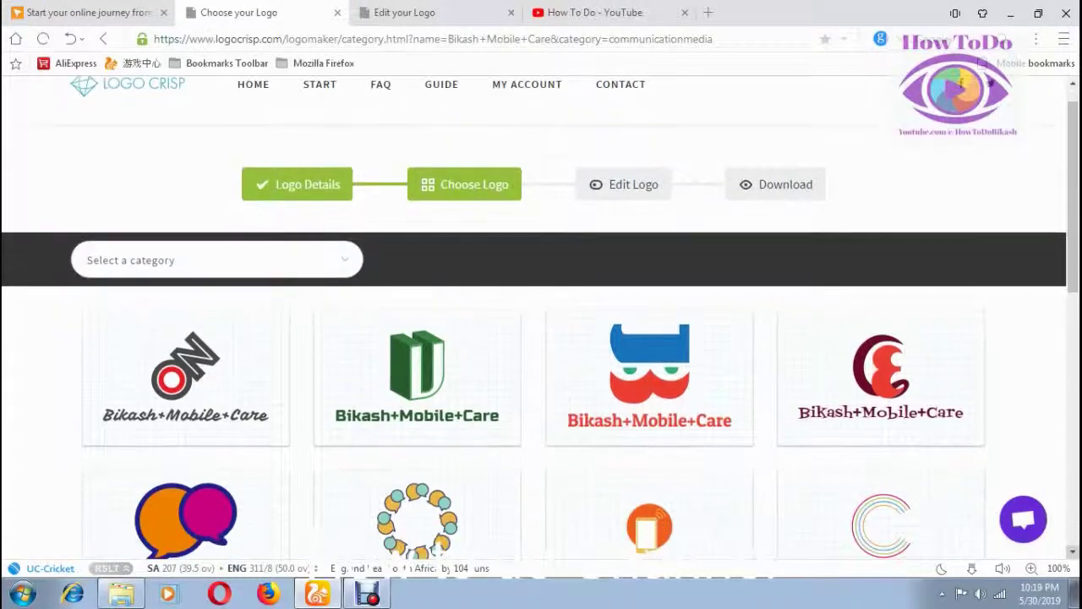
pyautogui.scroll(-1, 541, 330)
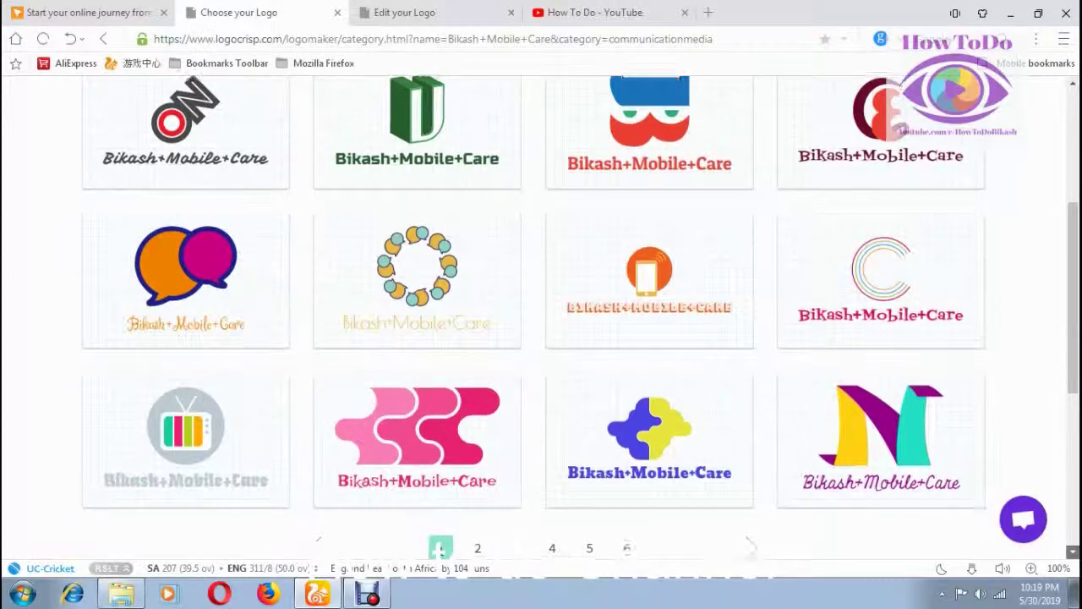
pyautogui.scroll(-1, 581, 316)
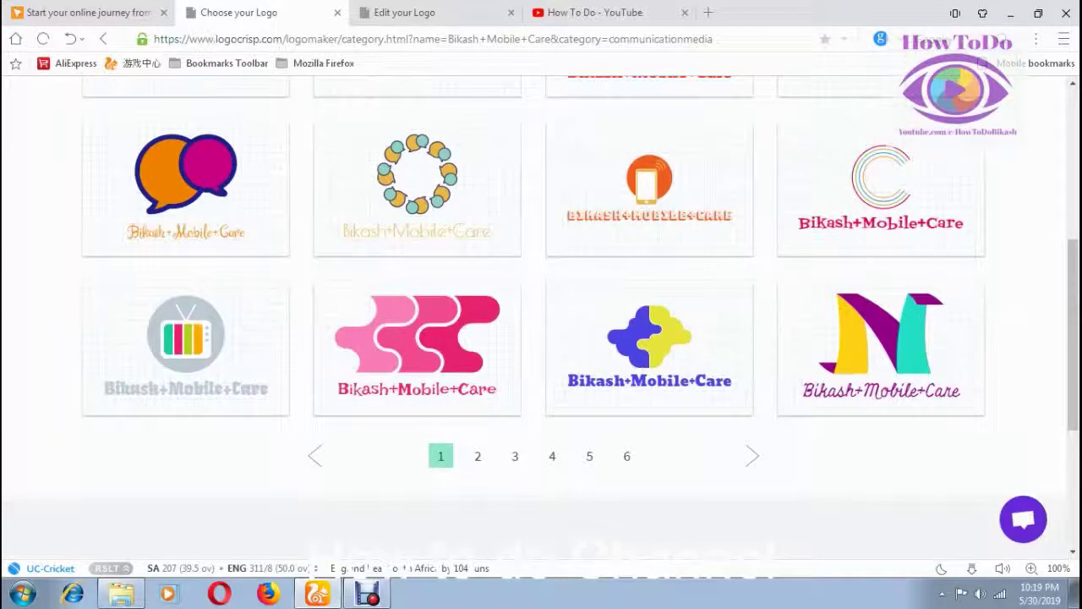
pyautogui.press('F5')
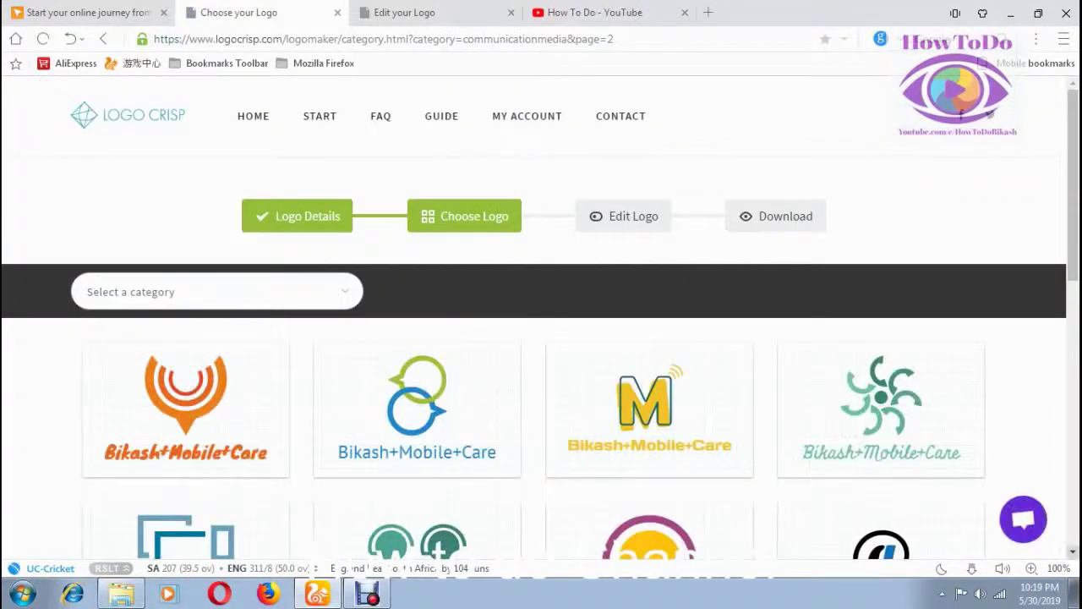
pyautogui.scroll(-1, 541, 318)
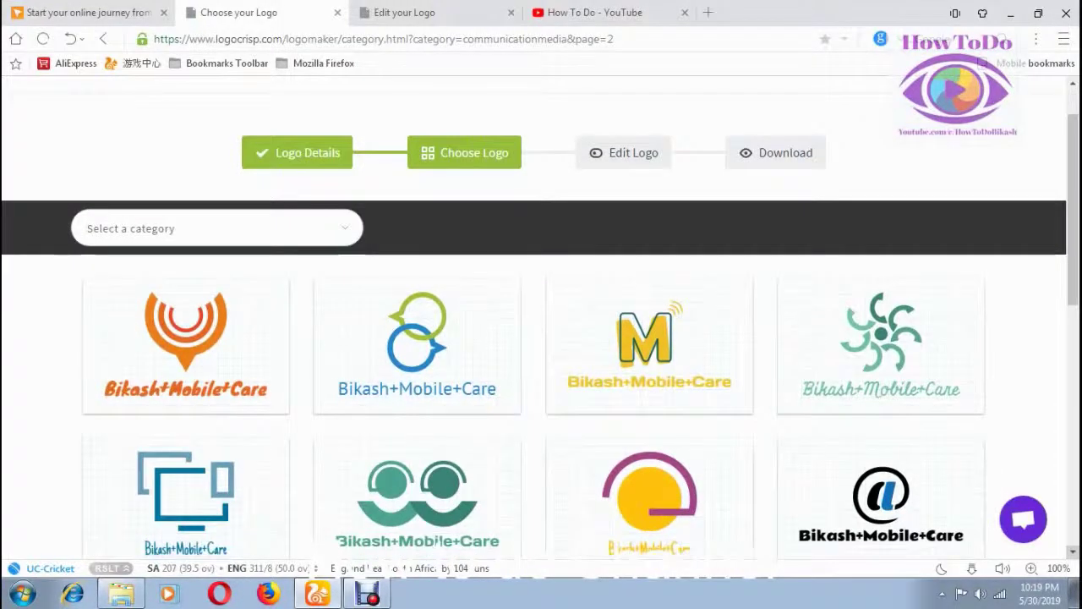
pyautogui.scroll(-2, 541, 339)
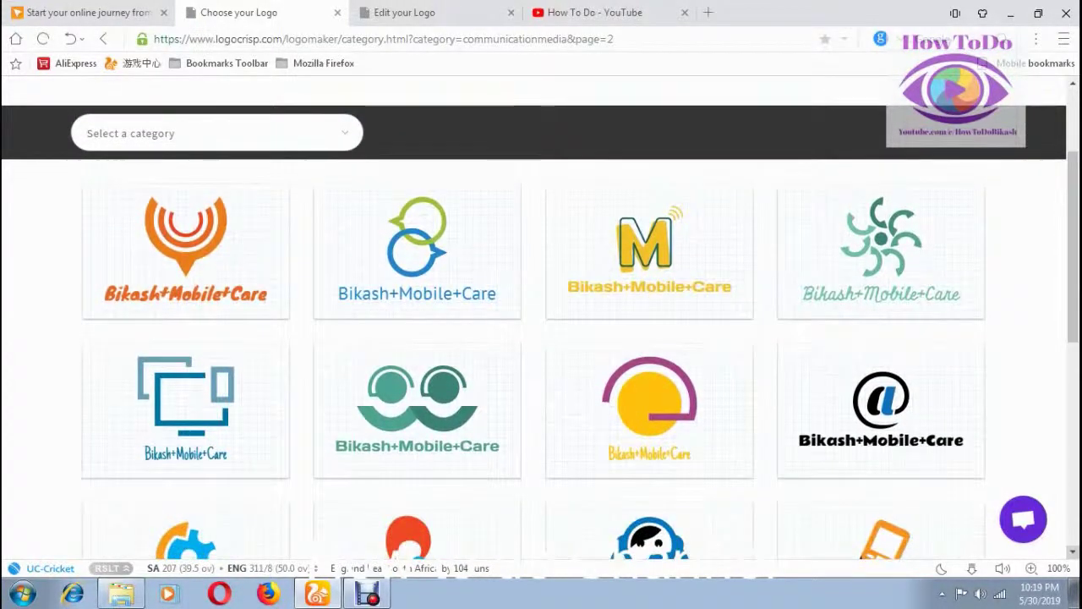
pyautogui.scroll(-1, 541, 318)
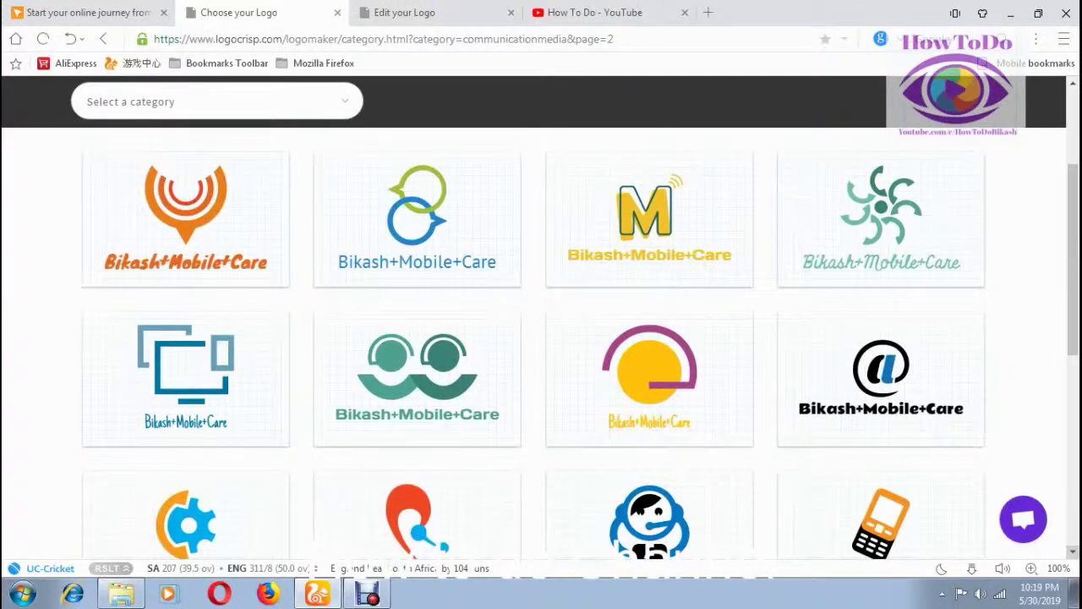
pyautogui.scroll(-1, 541, 338)
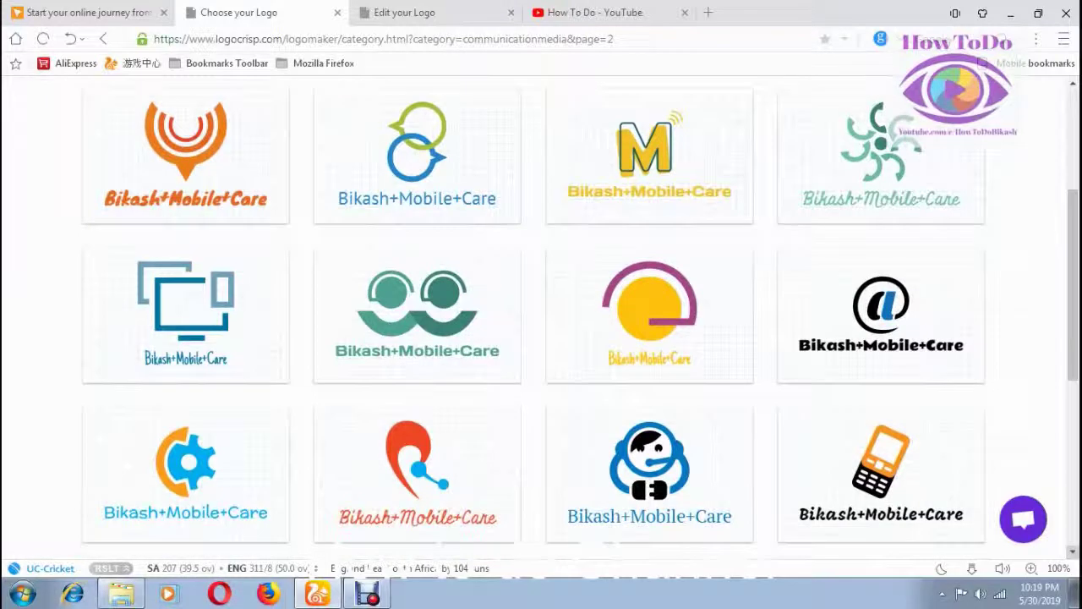
pyautogui.scroll(-1, 541, 318)
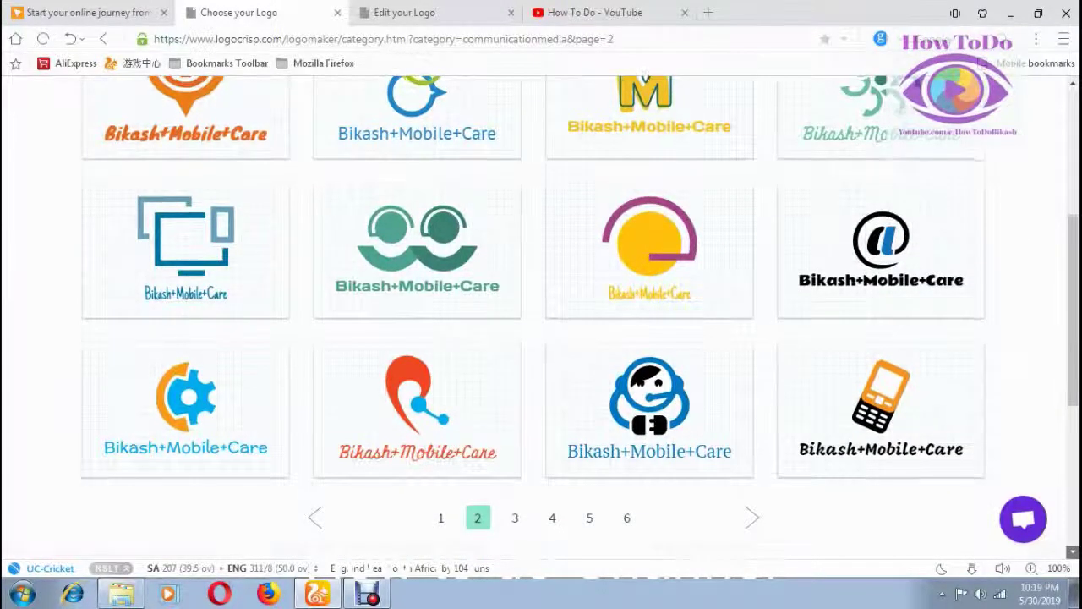
pyautogui.scroll(-1, 541, 318)
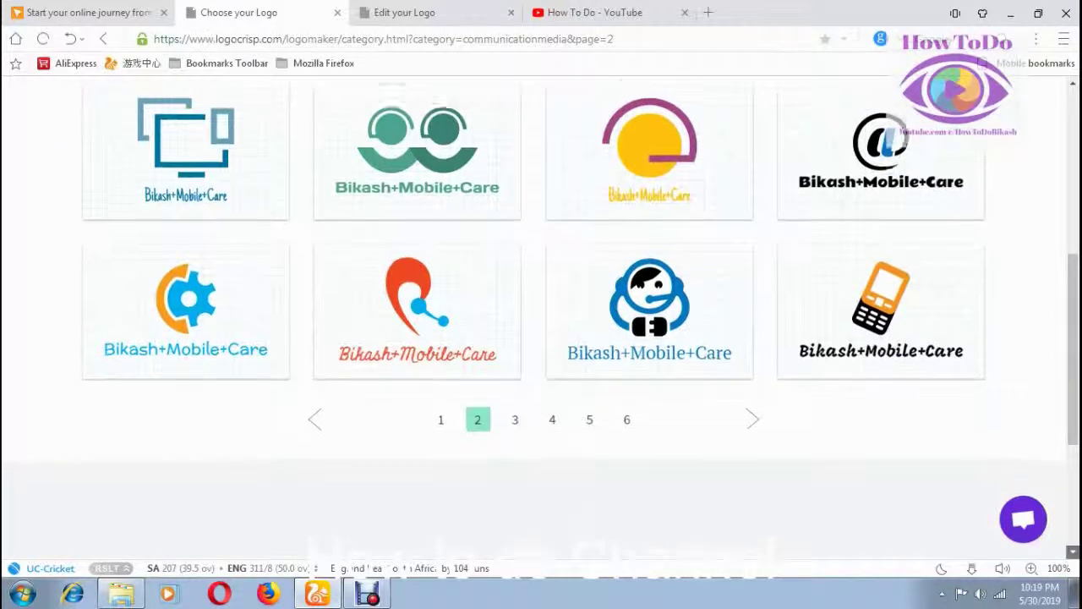
pyautogui.scroll(-1, 541, 318)
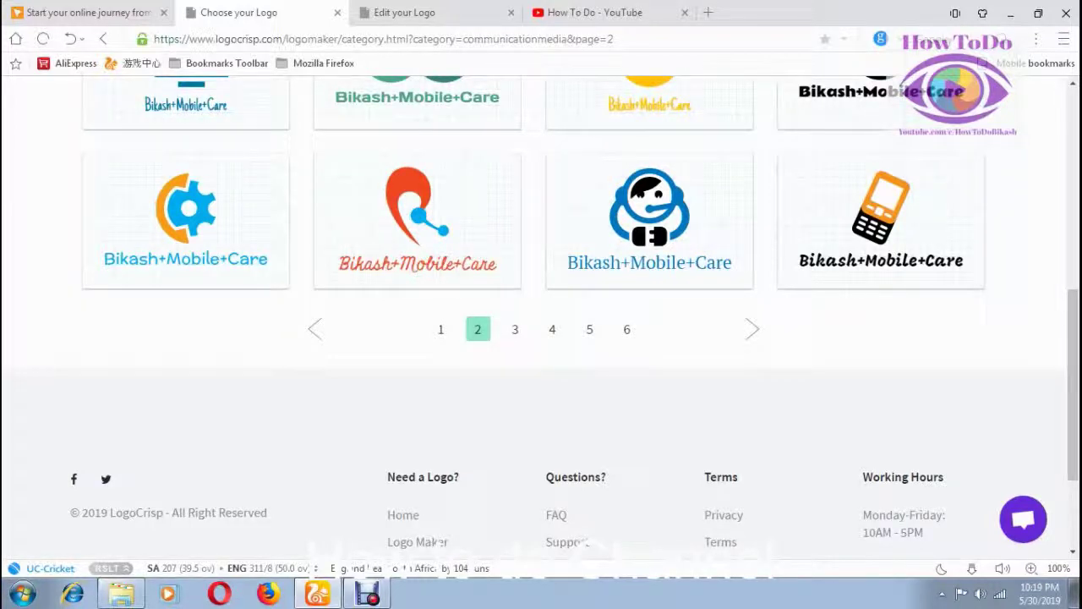
# Examine the suggested logo designs on pages 3 and 4 of the category
pyautogui.press('F5')
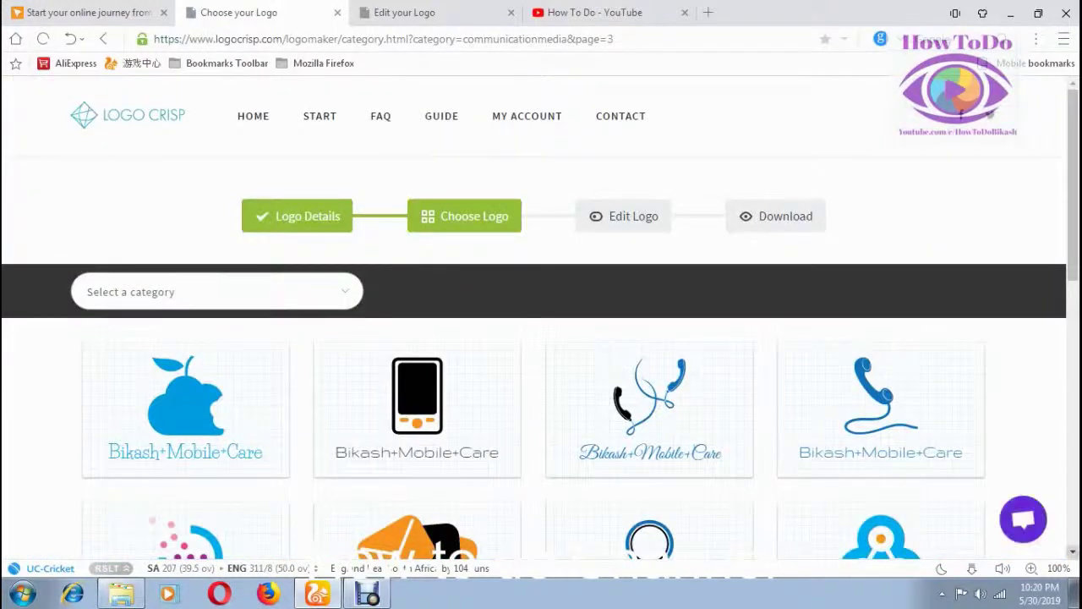
pyautogui.scroll(-3, 541, 338)
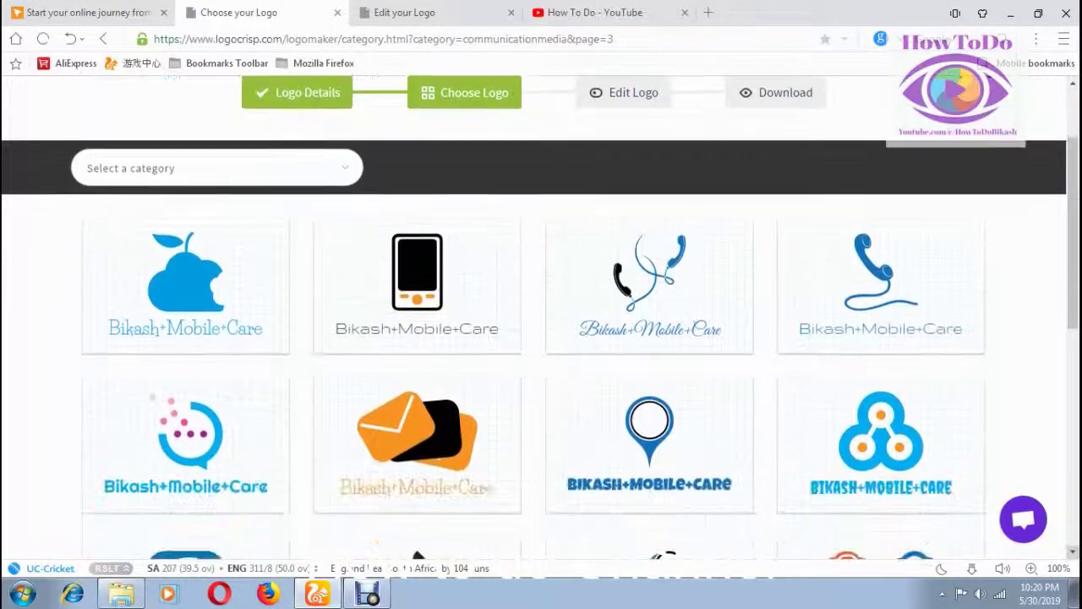
pyautogui.scroll(-1, 541, 338)
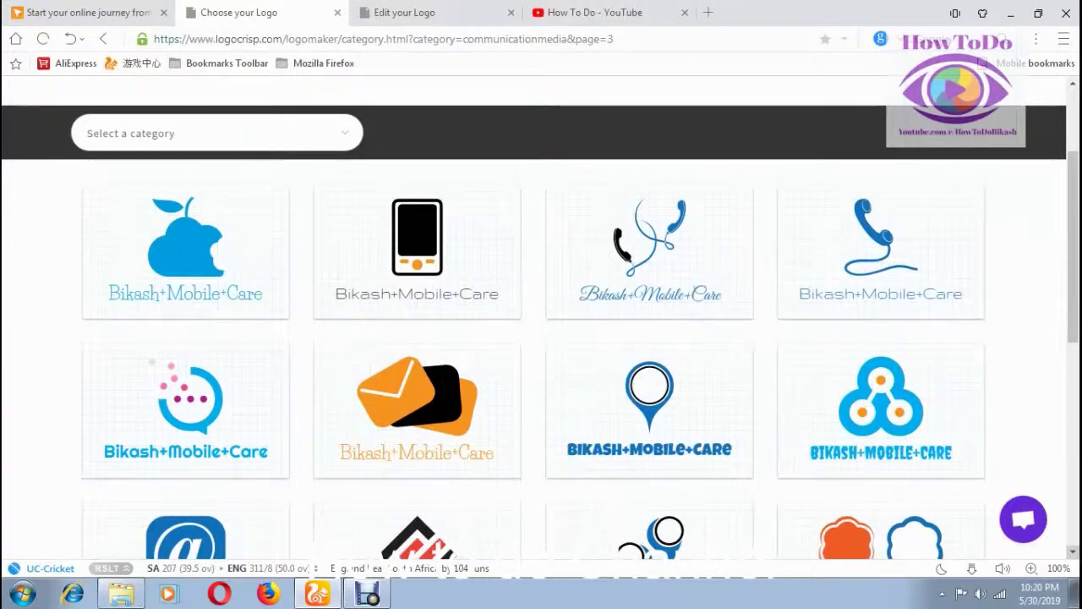
pyautogui.scroll(-3, 541, 338)
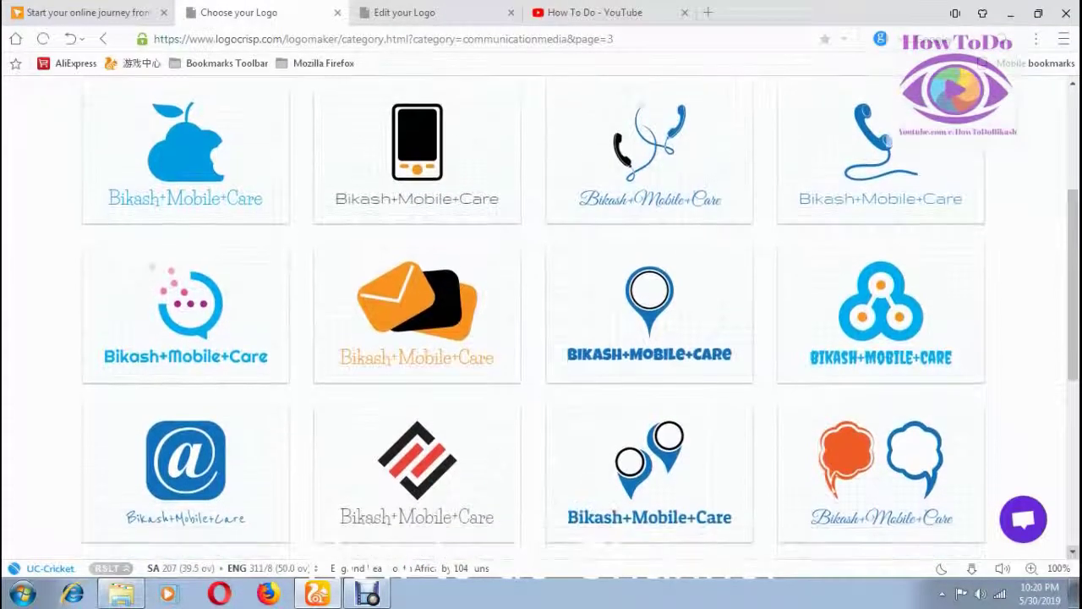
pyautogui.scroll(-3, 541, 338)
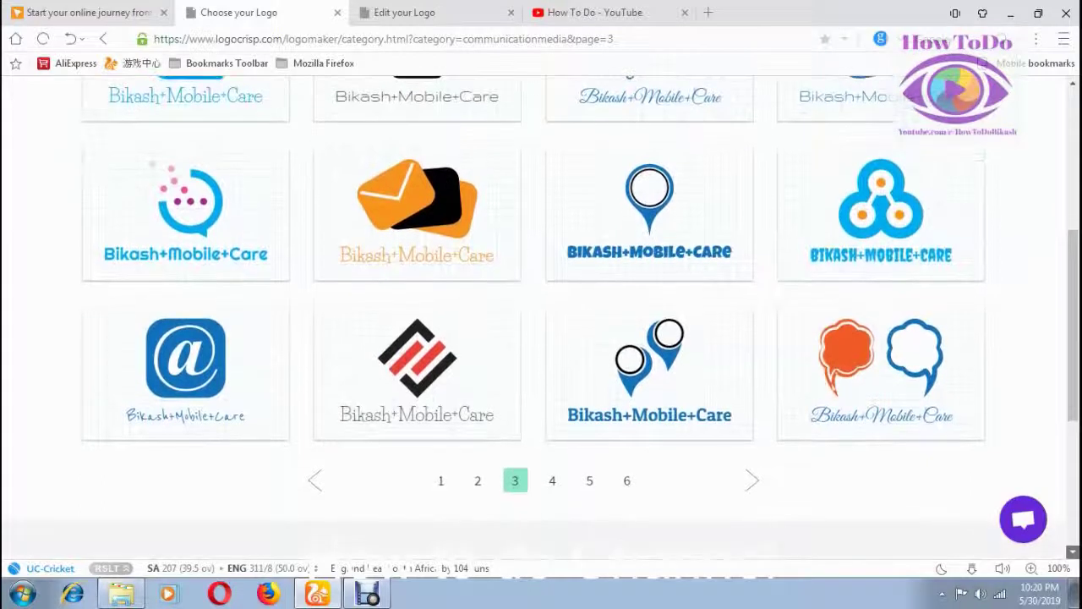
pyautogui.scroll(-1, 541, 318)
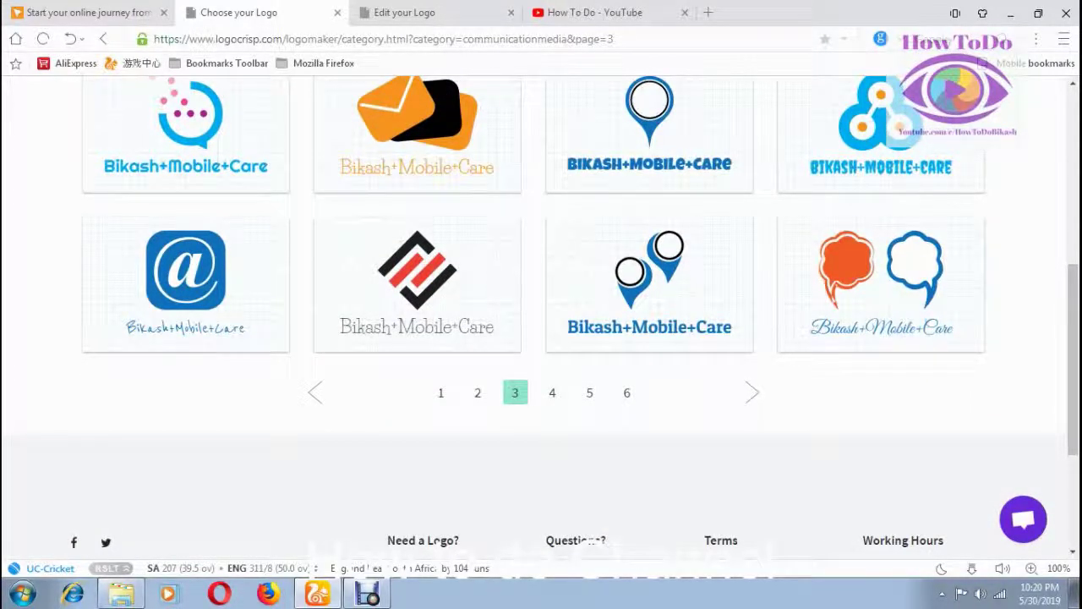
pyautogui.press('F5')
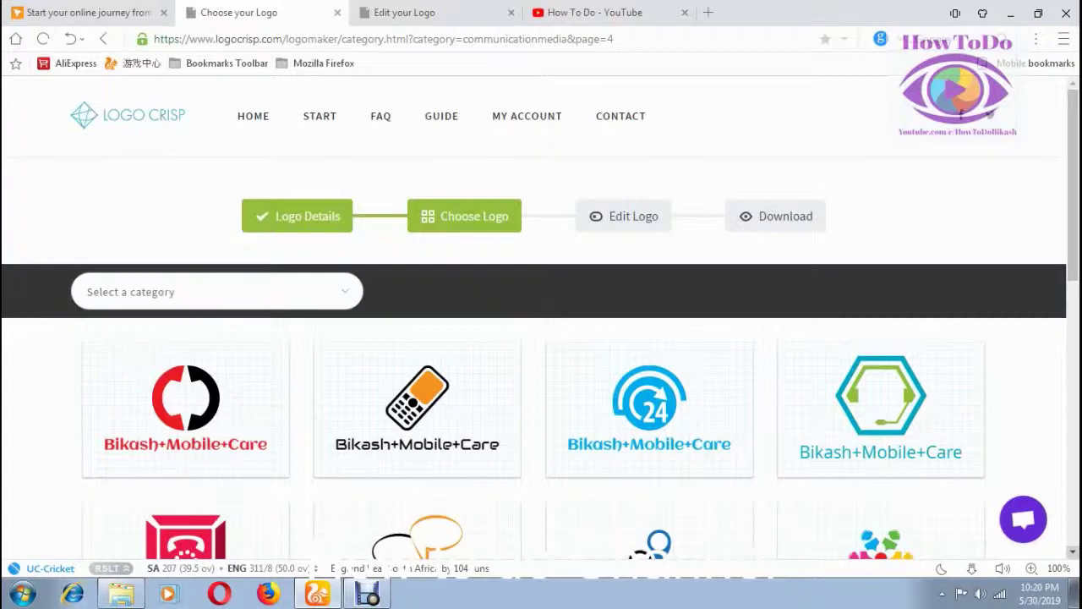
pyautogui.scroll(-2, 541, 338)
pyautogui.scroll(-1, 541, 338)
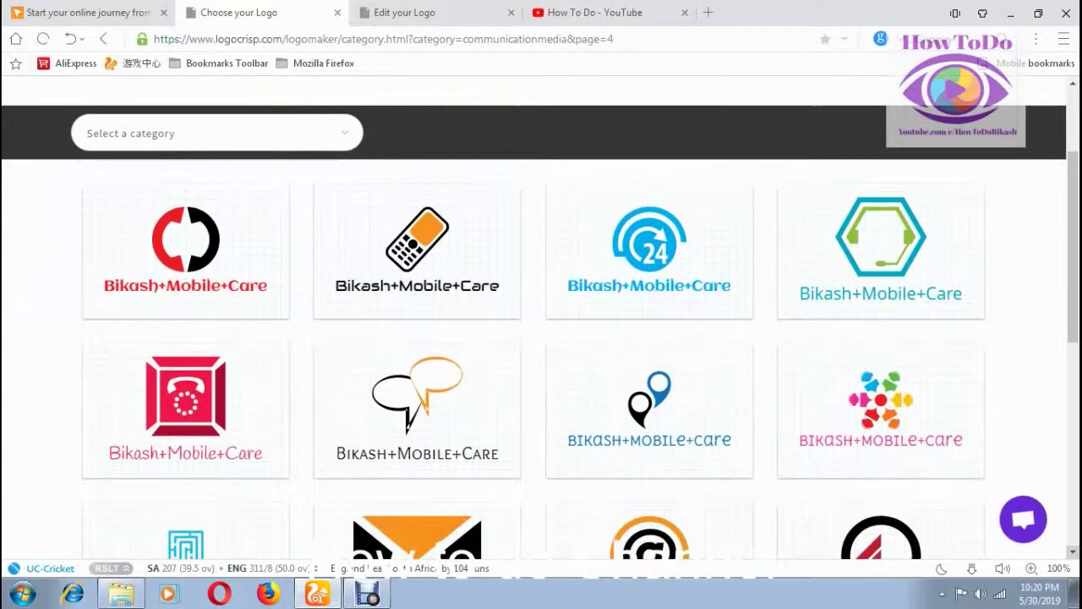
pyautogui.scroll(-3, 541, 338)
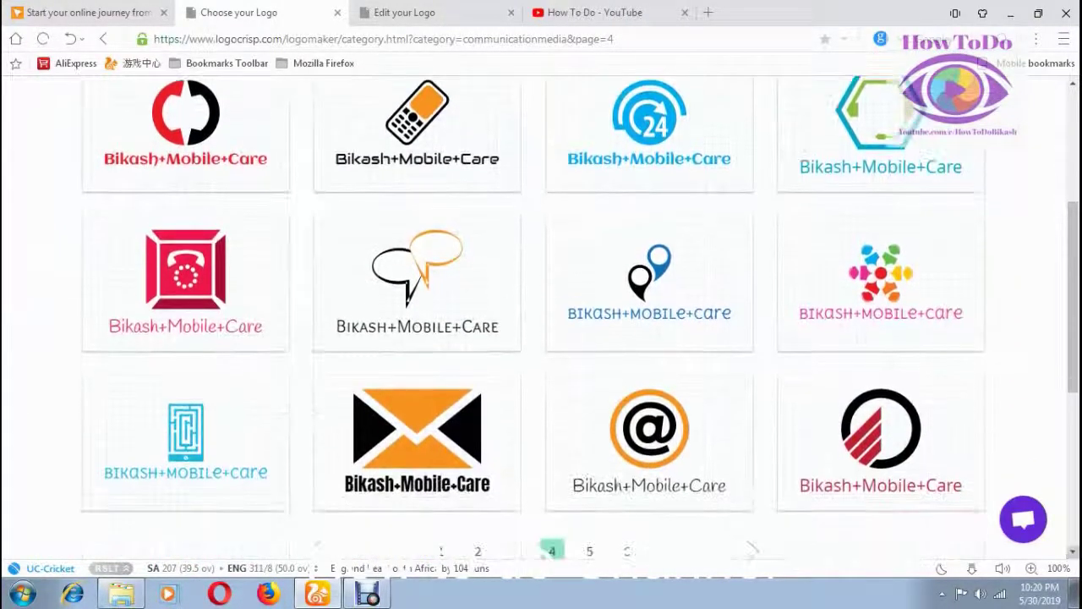
pyautogui.scroll(-2, 541, 339)
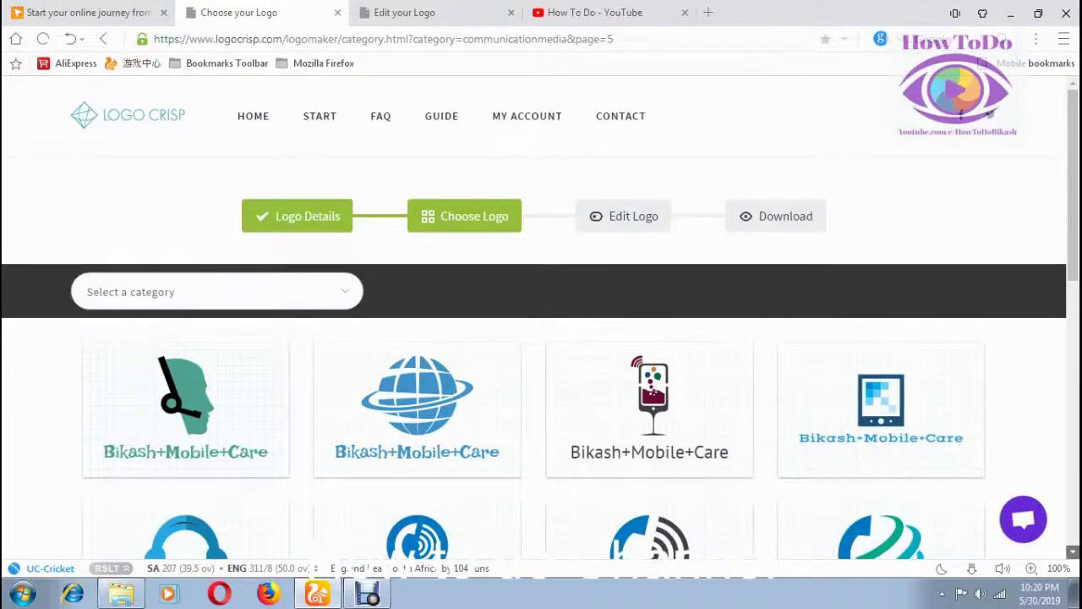
# Choose the logo design with interlocking black and orange arcs and two mobile phones, and open it for editing
pyautogui.scroll(-1, 540, 319)
pyautogui.scroll(-1, 541, 318)
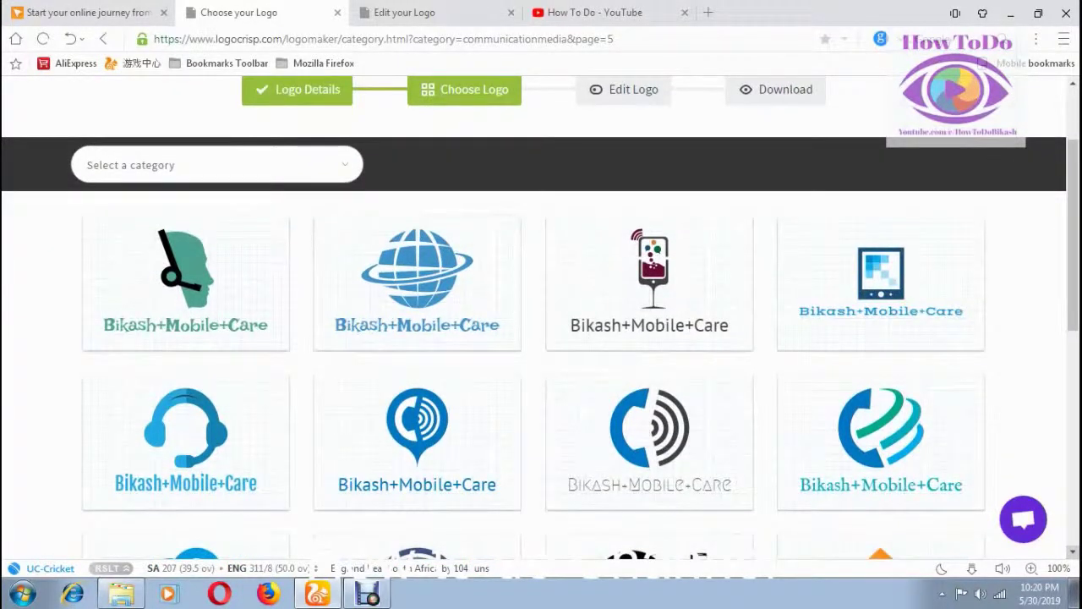
pyautogui.scroll(-2, 541, 338)
pyautogui.scroll(-3, 541, 338)
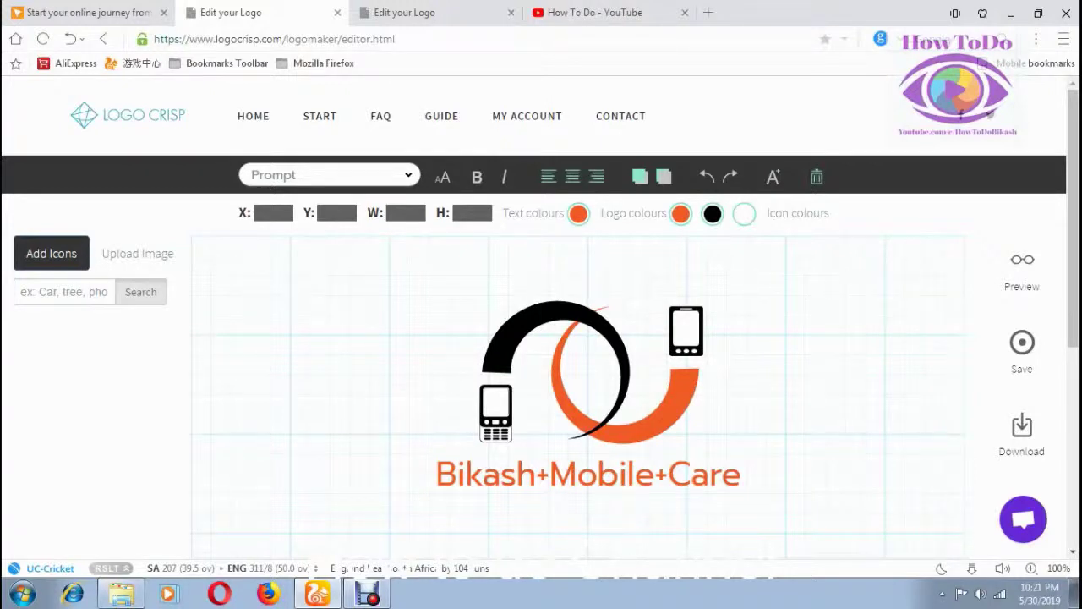
pyautogui.click(330, 175)
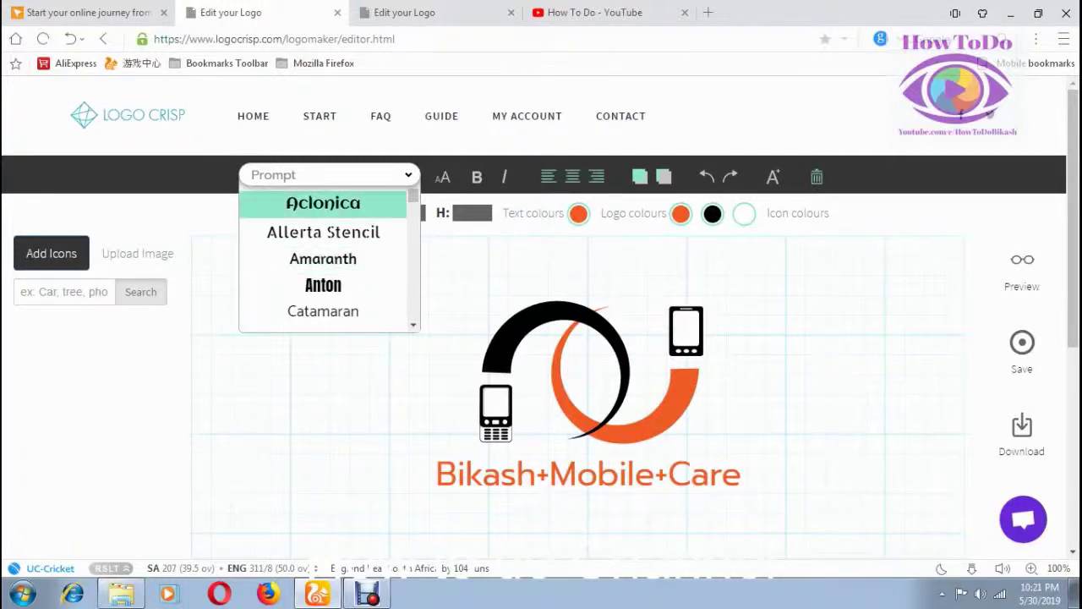
pyautogui.press('Escape')
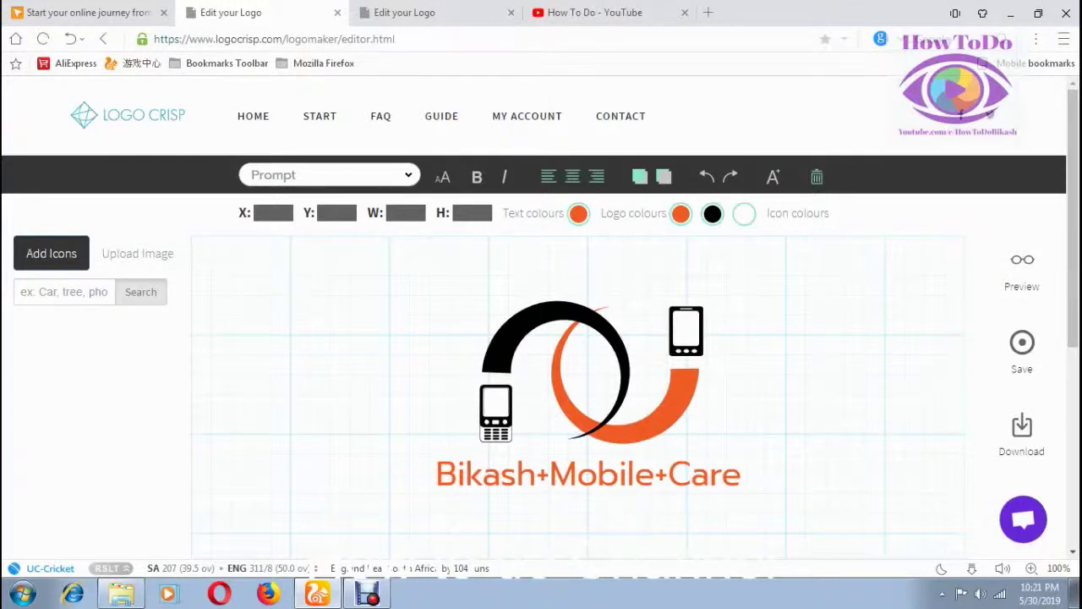
# Replace the plus sign between "Bikash" and "Mobile" in the logo text with a space
pyautogui.click(587, 473)
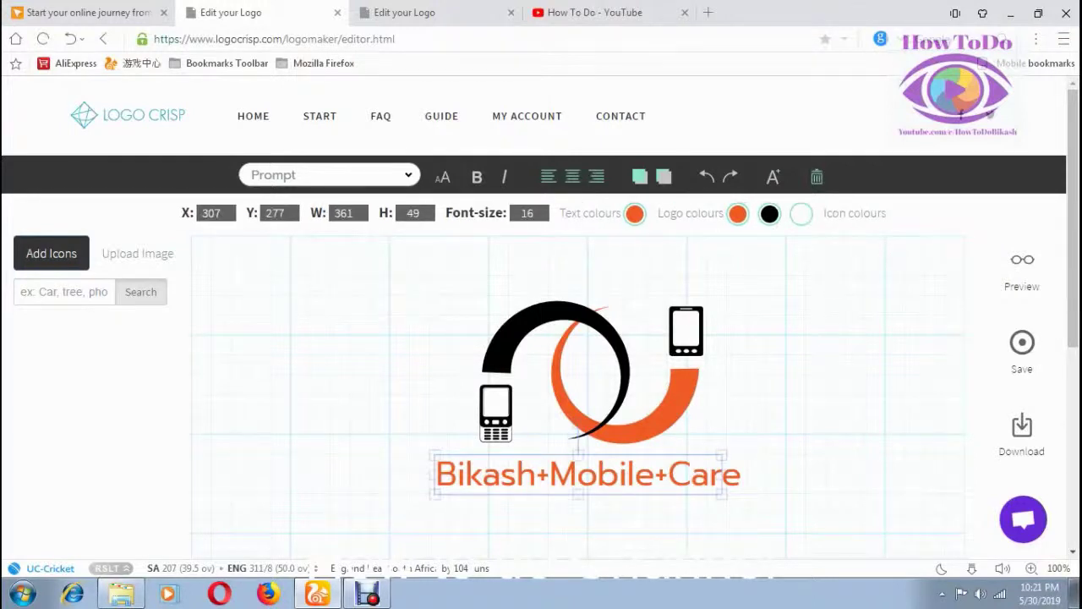
pyautogui.click(546, 475)
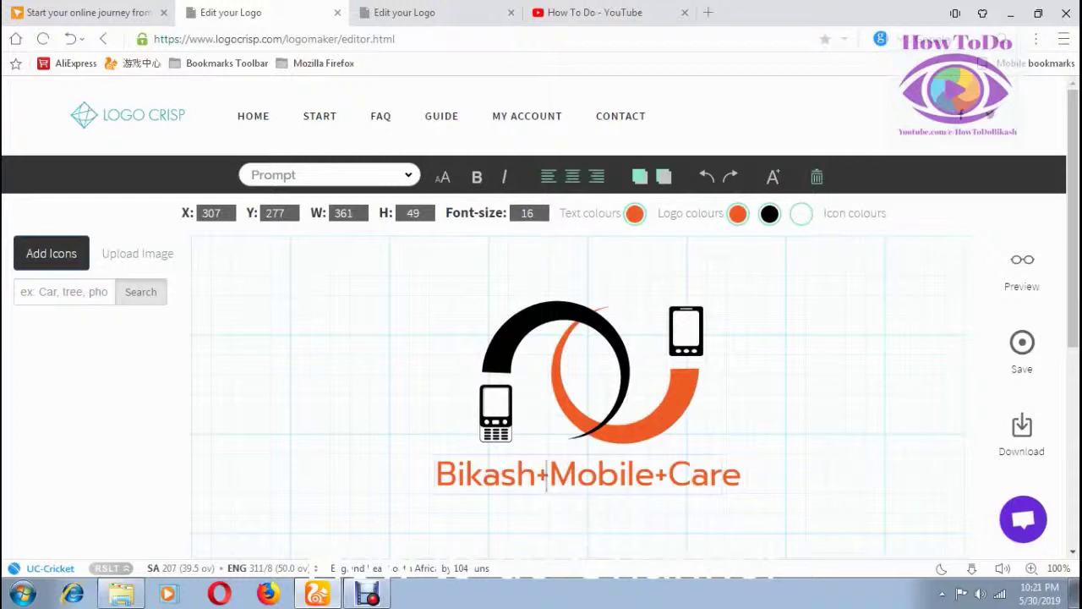
pyautogui.press('BackSpace')
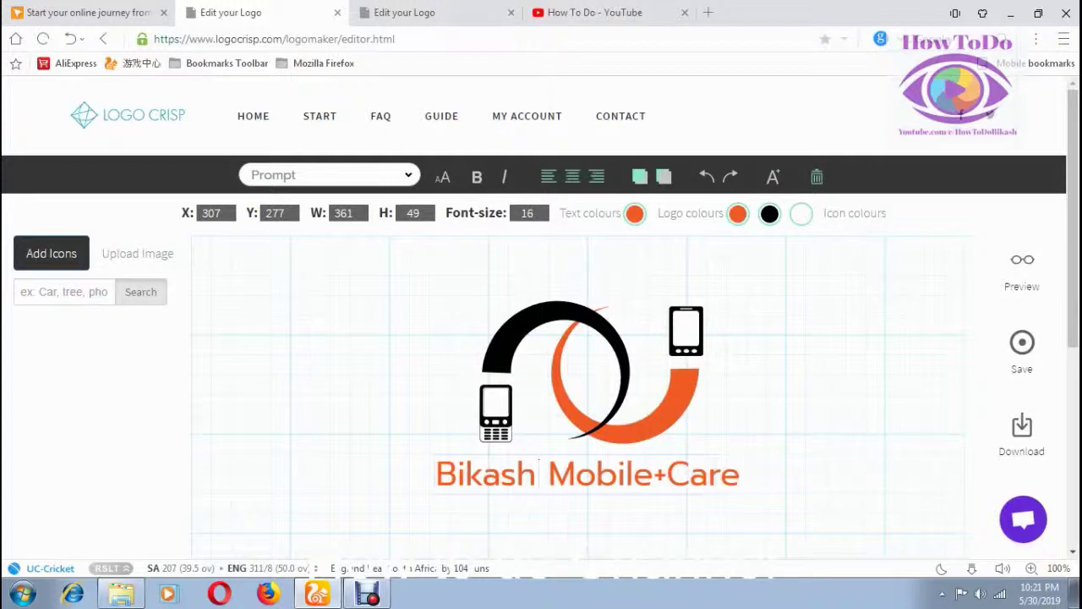
pyautogui.click(674, 474)
pyautogui.press('BackSpace')
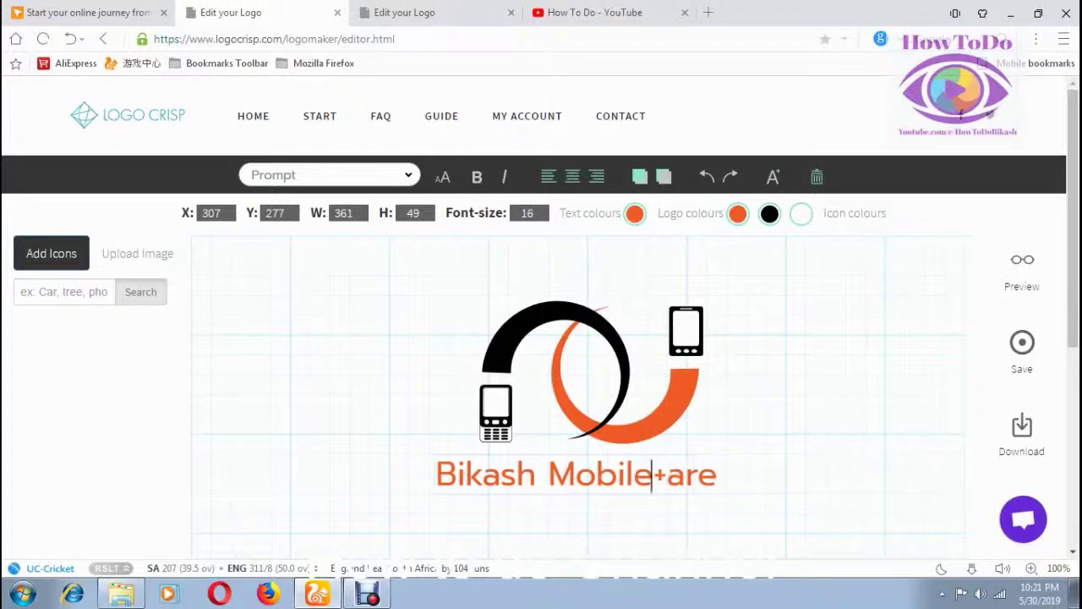
pyautogui.write('c')
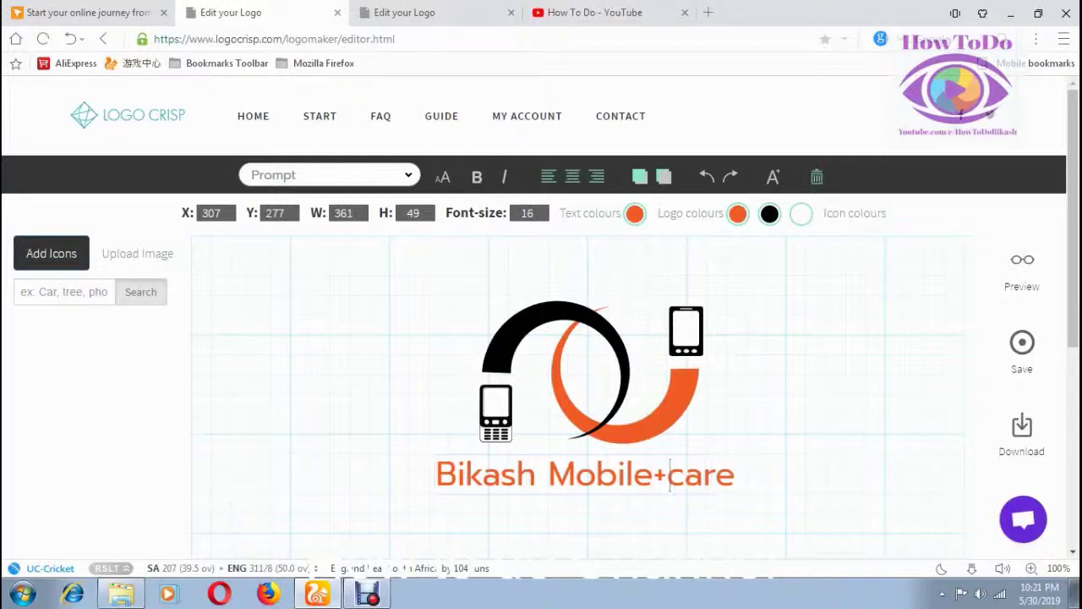
pyautogui.press('BackSpace')
pyautogui.write('C')
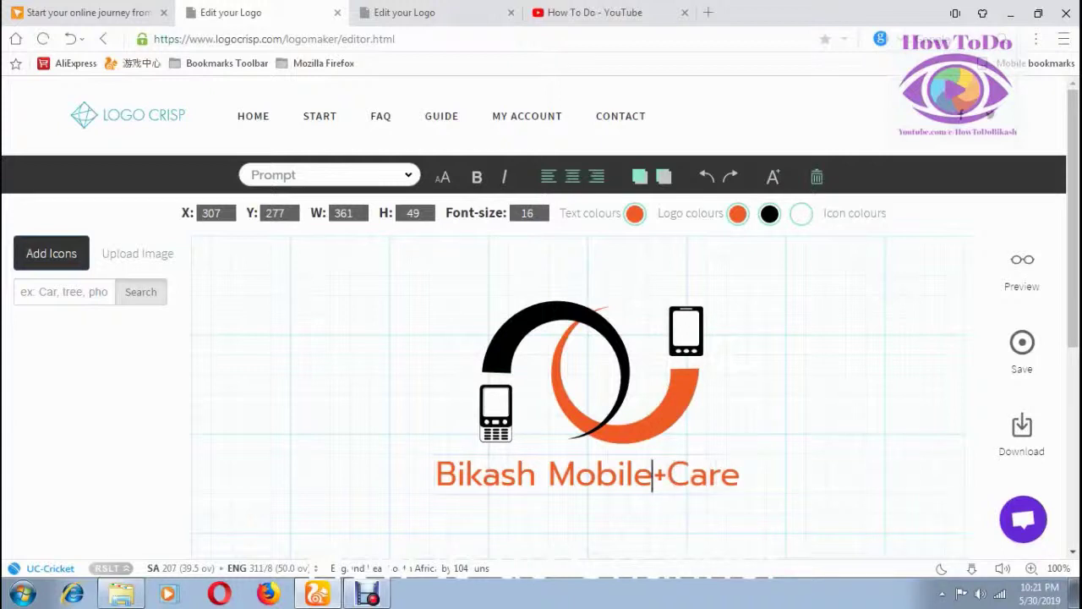
# Replace the plus sign between "Mobile" and "Care" with a space so the text reads "Bikash Mobile Care"
pyautogui.click(674, 475)
pyautogui.click(652, 475)
pyautogui.press('Delete')
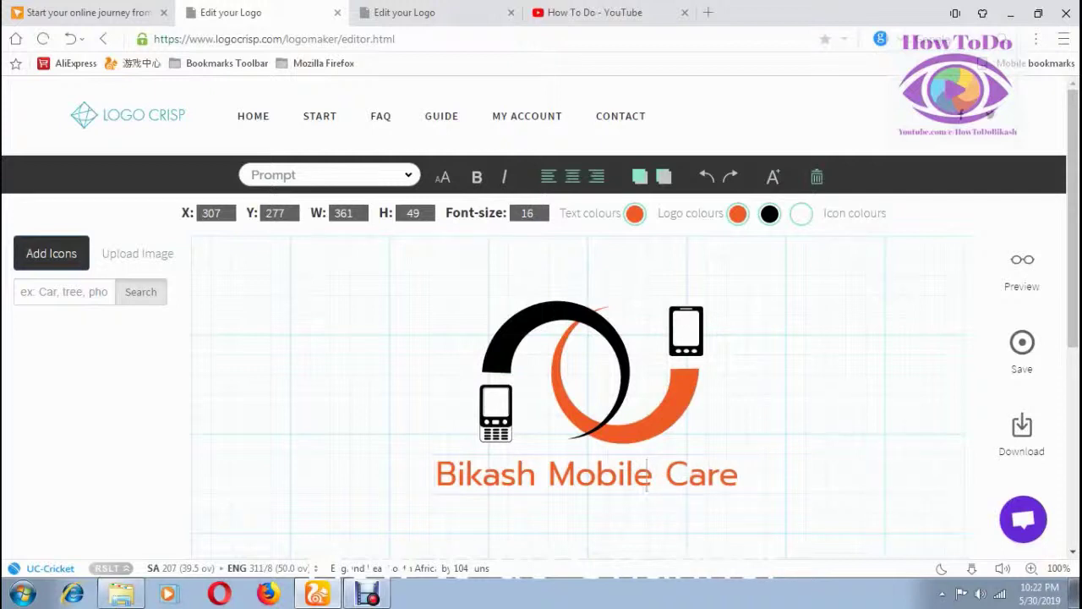
pyautogui.press('Escape')
pyautogui.click(682, 475)
pyautogui.click(709, 475)
pyautogui.press('Escape')
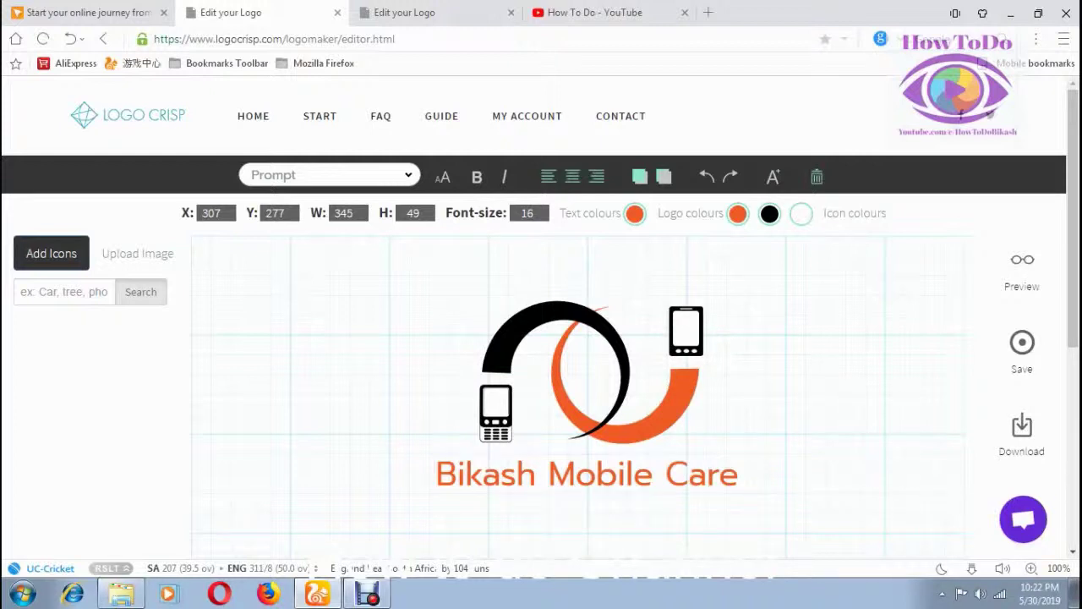
# Set the colour of the "Bikash Mobile Care" text to dark green #098216
pyautogui.click(592, 372)
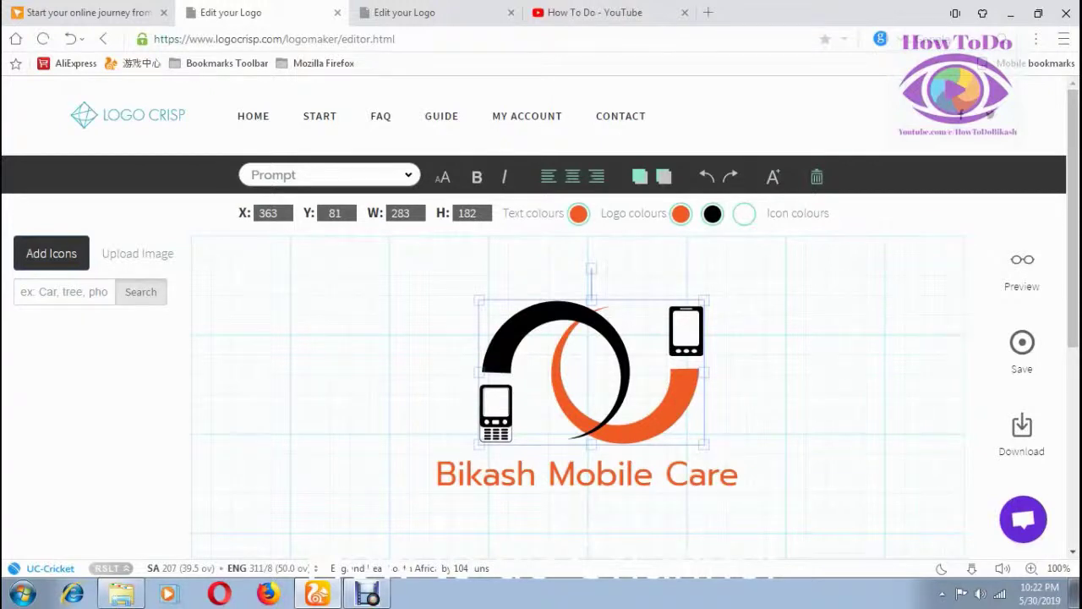
pyautogui.click(587, 473)
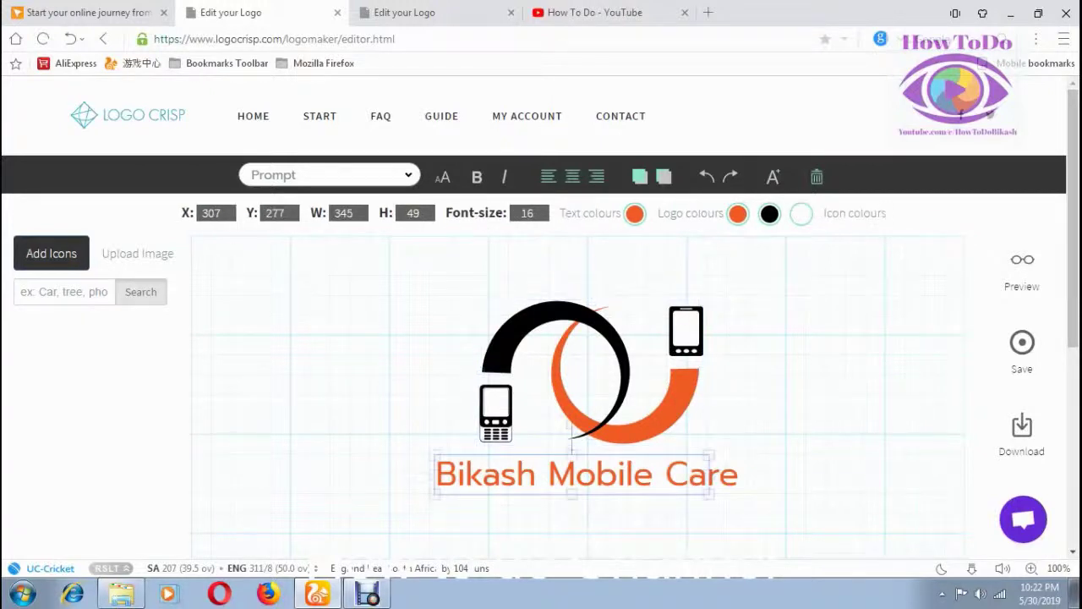
pyautogui.click(634, 213)
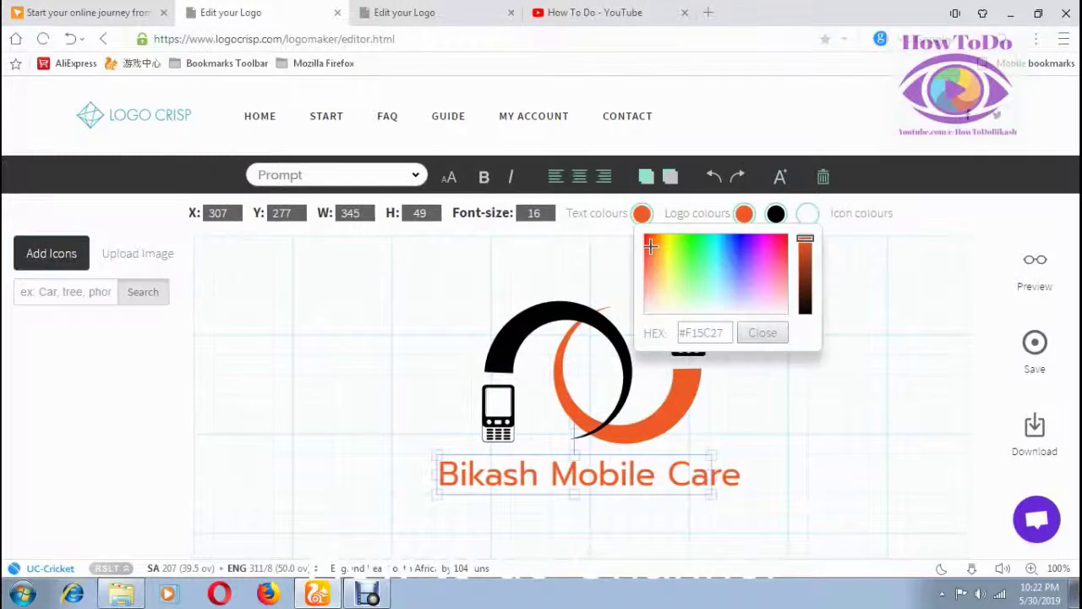
pyautogui.click(667, 250)
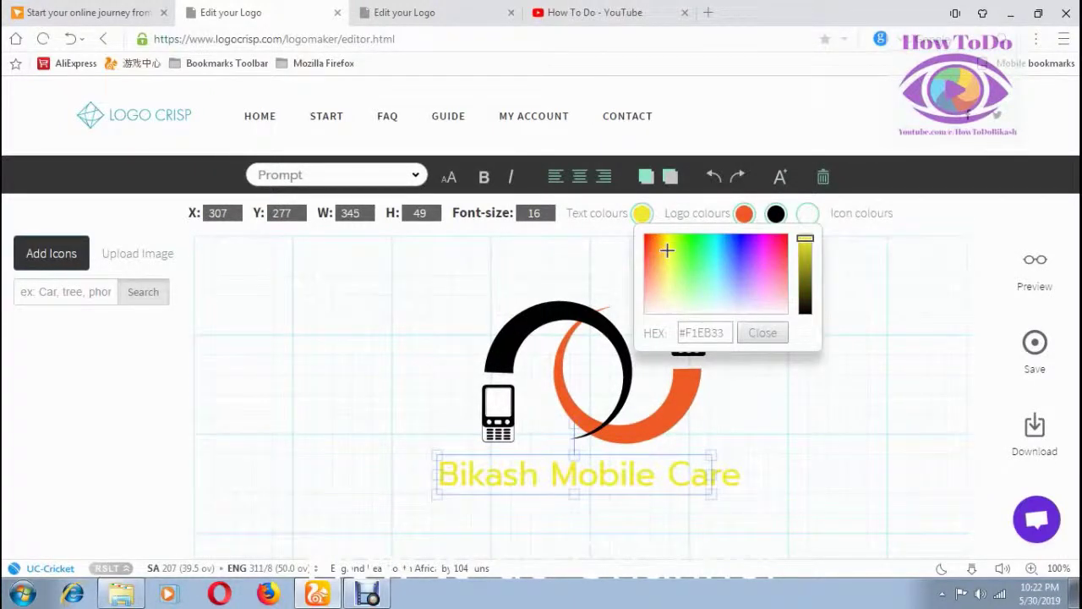
pyautogui.click(692, 241)
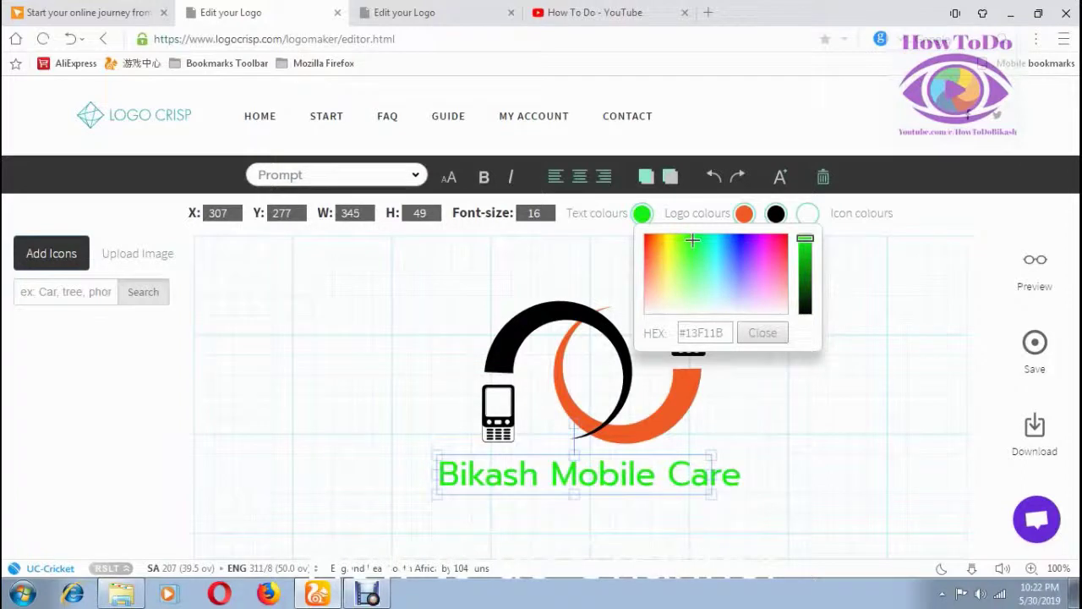
pyautogui.click(805, 266)
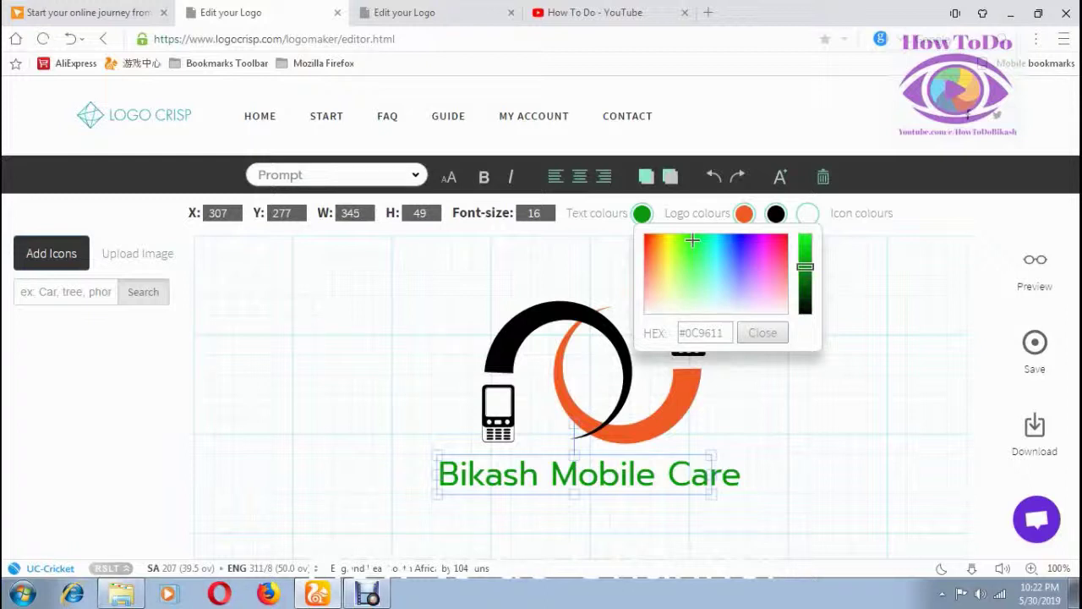
pyautogui.moveTo(692, 241); pyautogui.dragTo(734, 247)
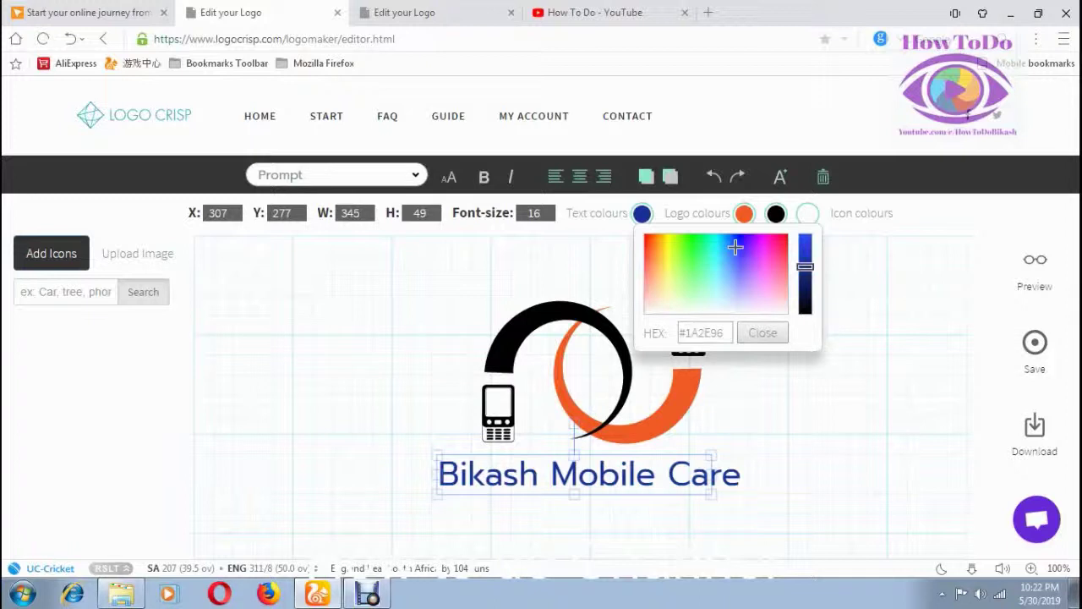
pyautogui.moveTo(735, 247); pyautogui.dragTo(693, 240)
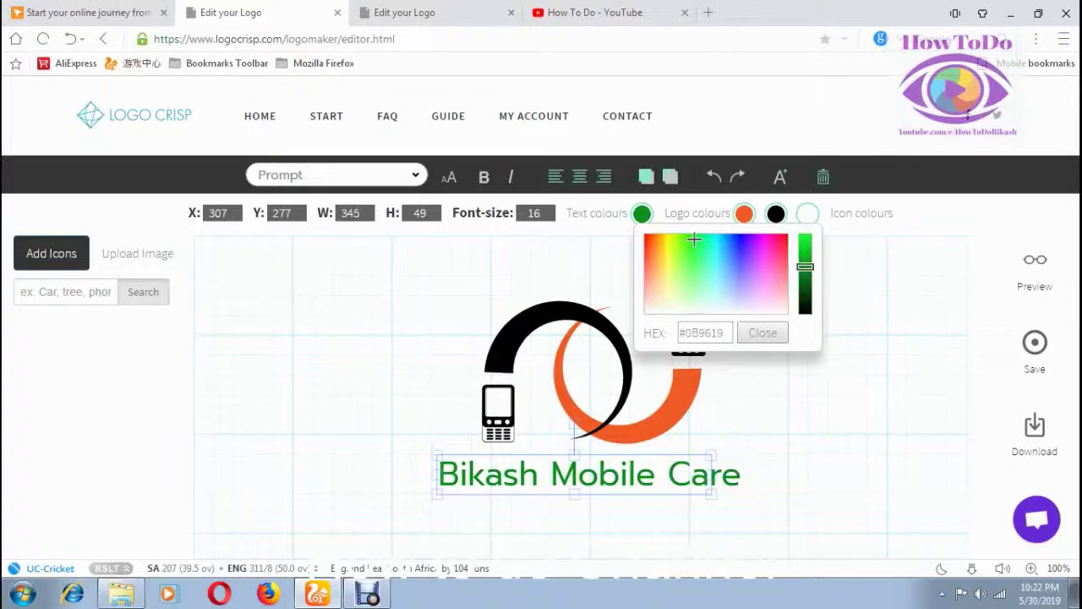
pyautogui.moveTo(805, 266); pyautogui.dragTo(805, 273)
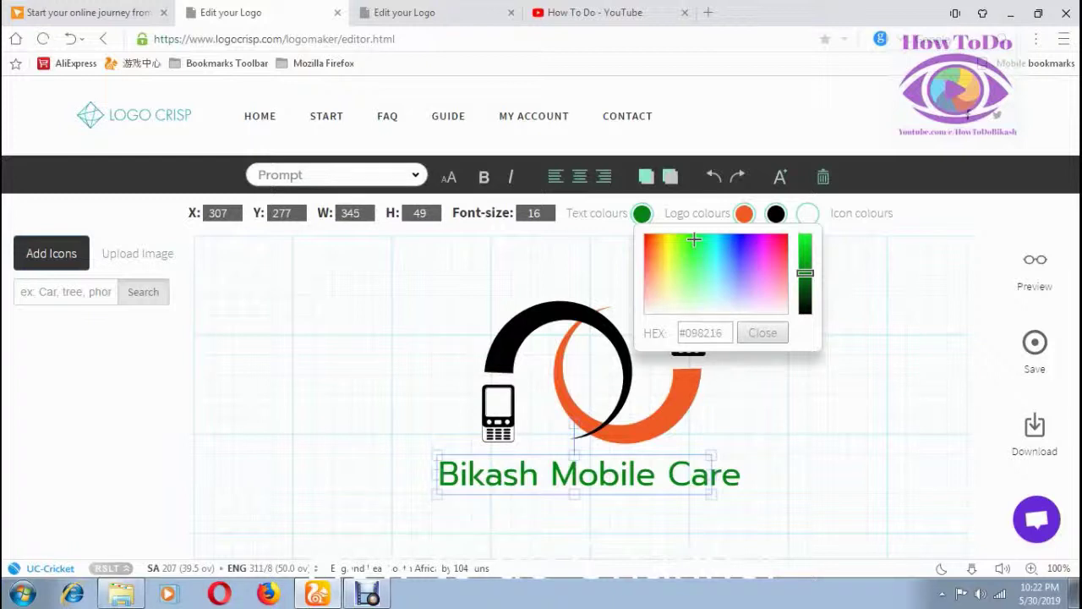
pyautogui.click(761, 332)
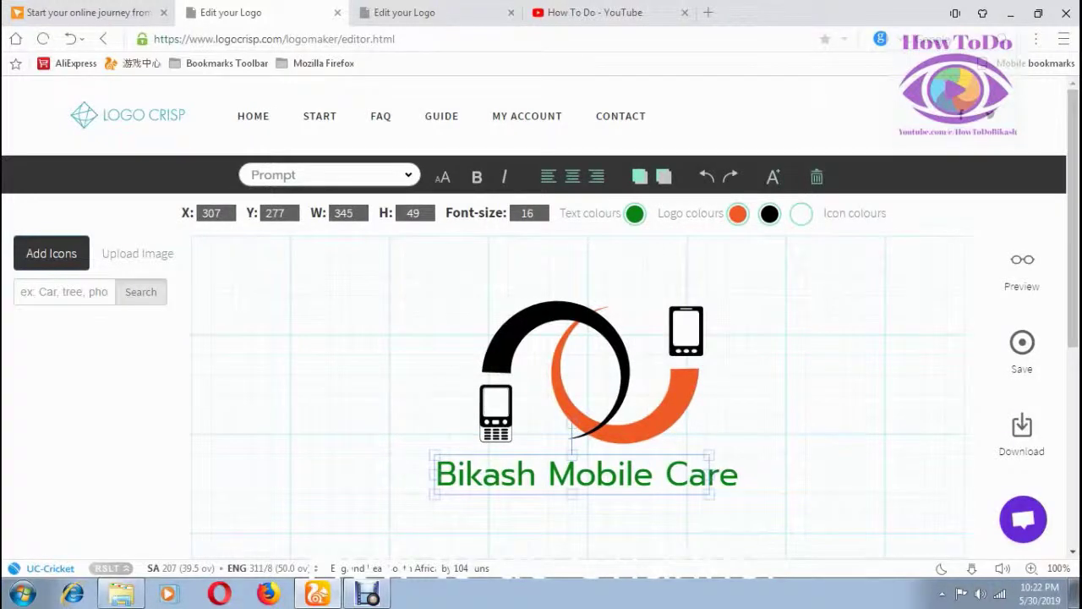
# Recolour the logo graphic's orange arc to dark green #0D8217
pyautogui.click(629, 363)
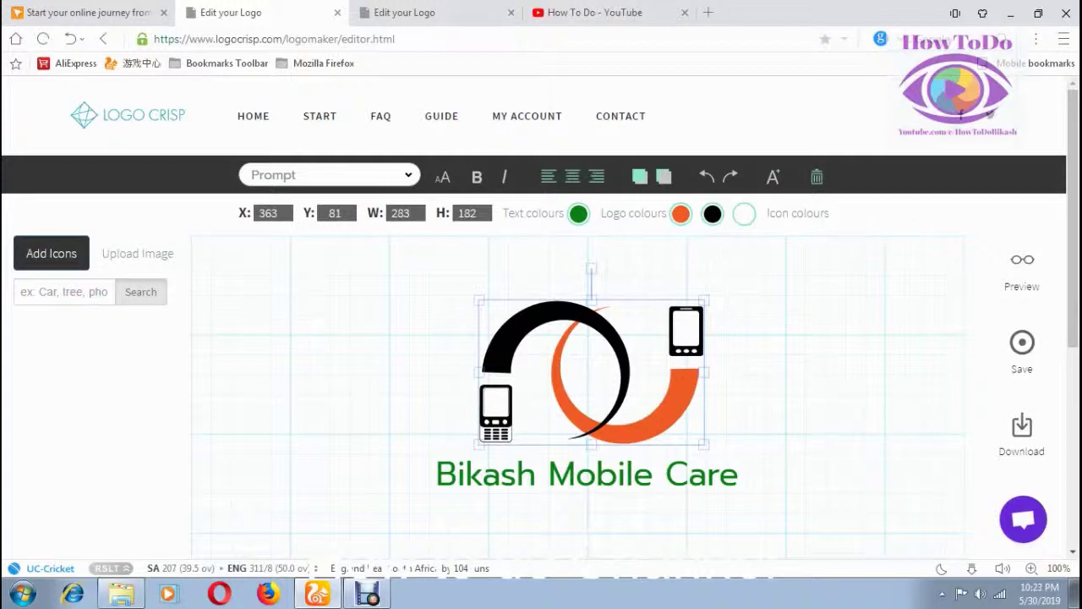
pyautogui.click(681, 213)
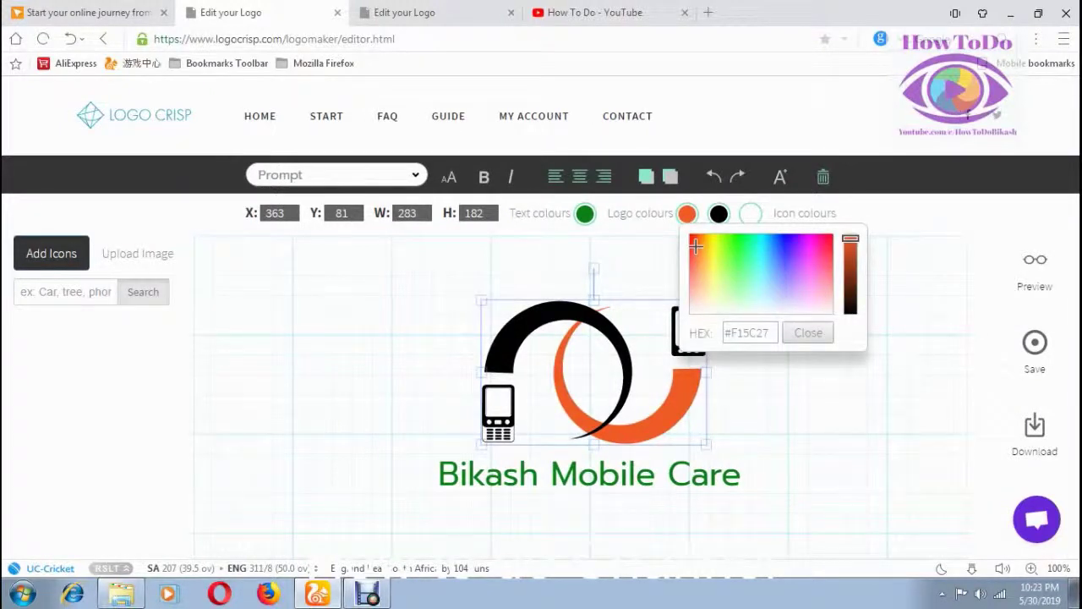
pyautogui.click(739, 242)
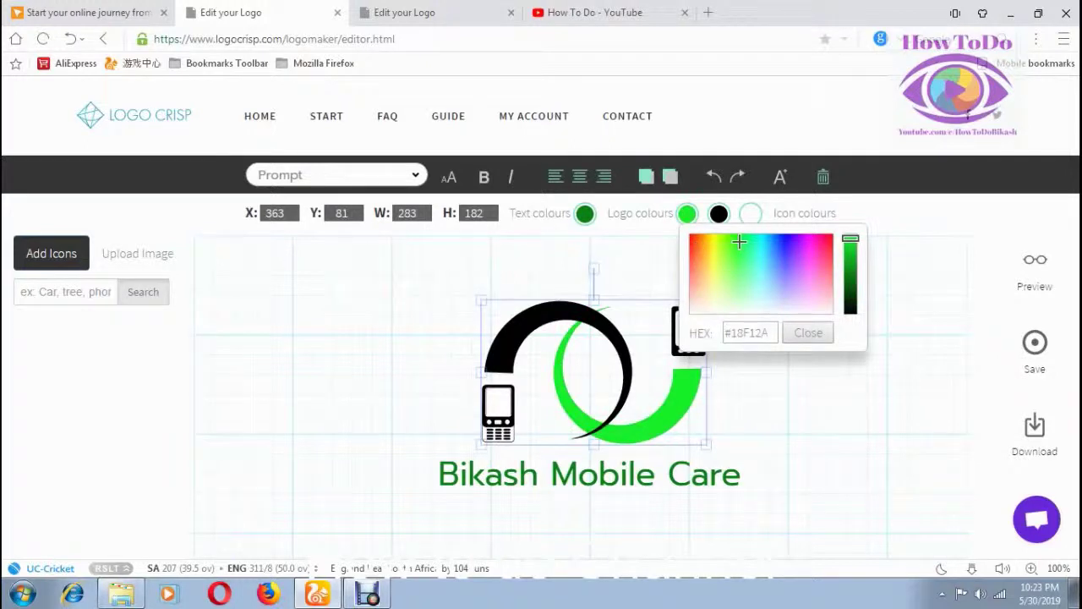
pyautogui.click(850, 273)
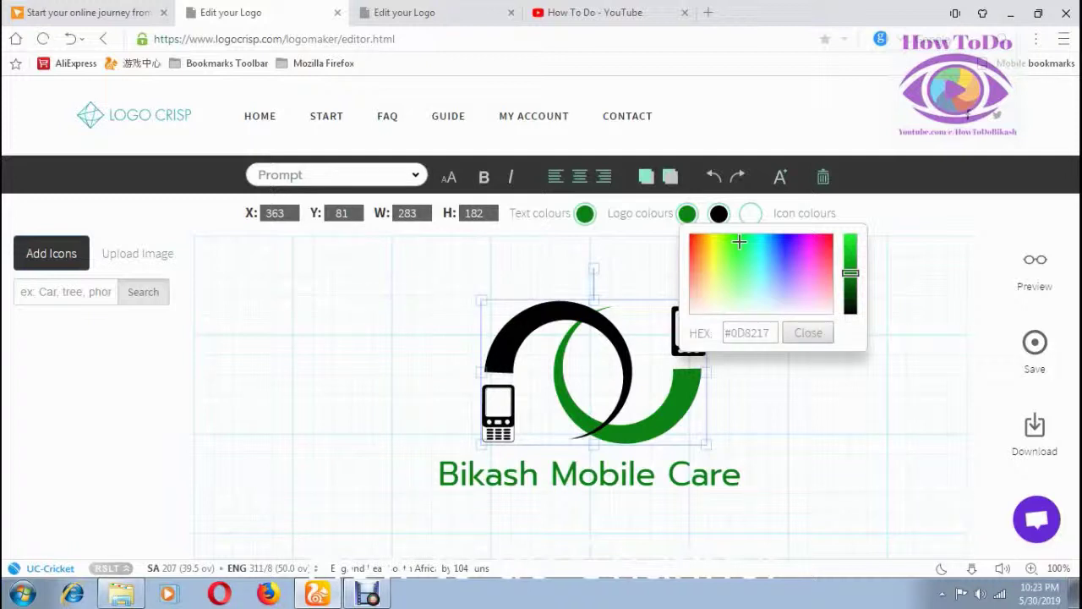
# Recolour the black arc and the two black phones to brownish orange #C46206
pyautogui.click(717, 213)
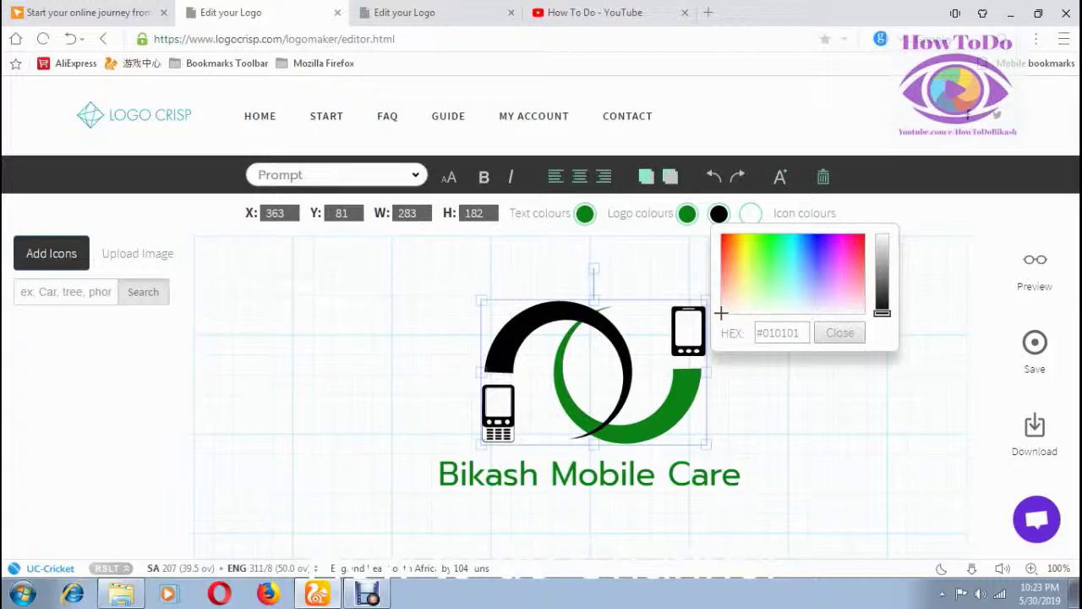
pyautogui.click(881, 264)
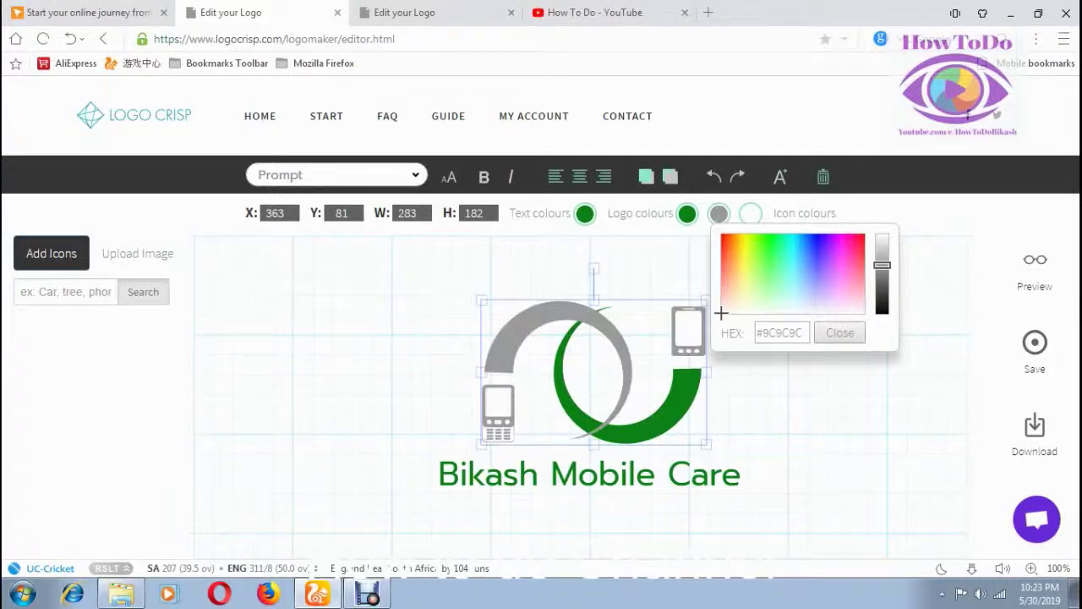
pyautogui.click(814, 242)
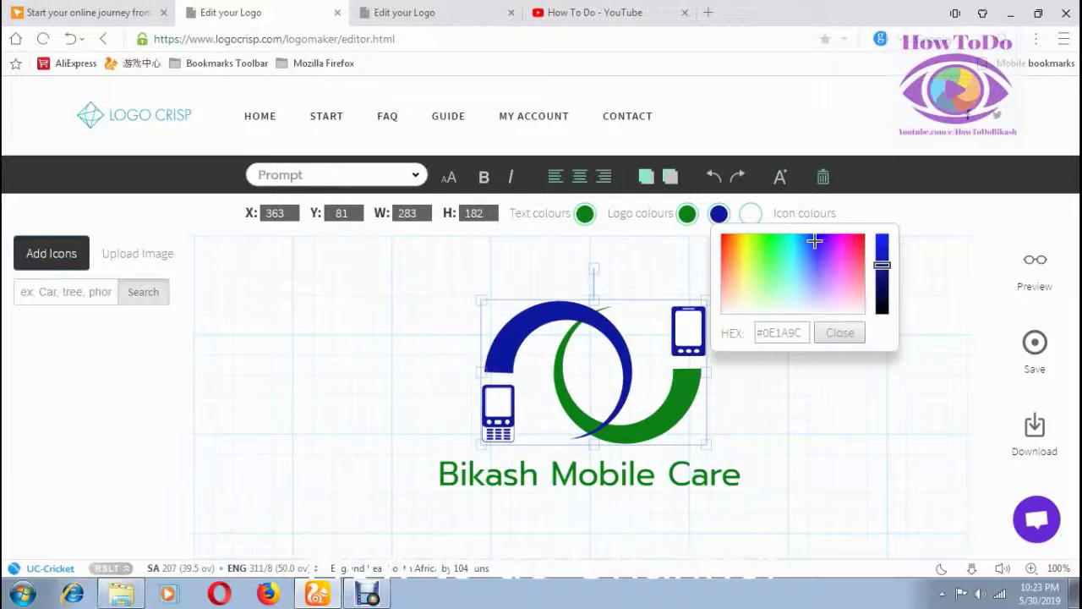
pyautogui.click(726, 242)
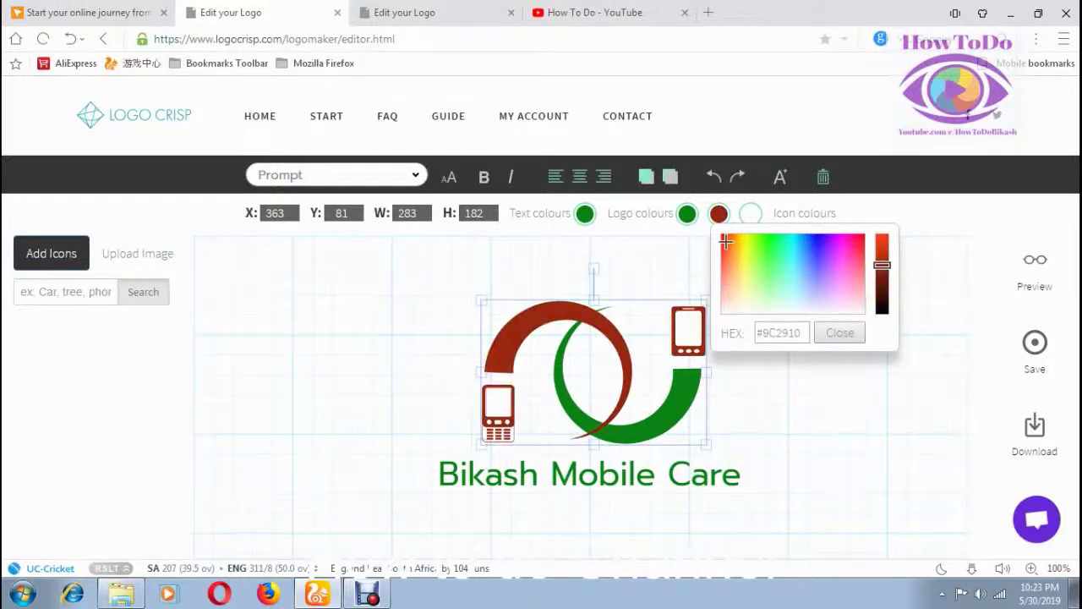
pyautogui.click(726, 253)
pyautogui.click(733, 244)
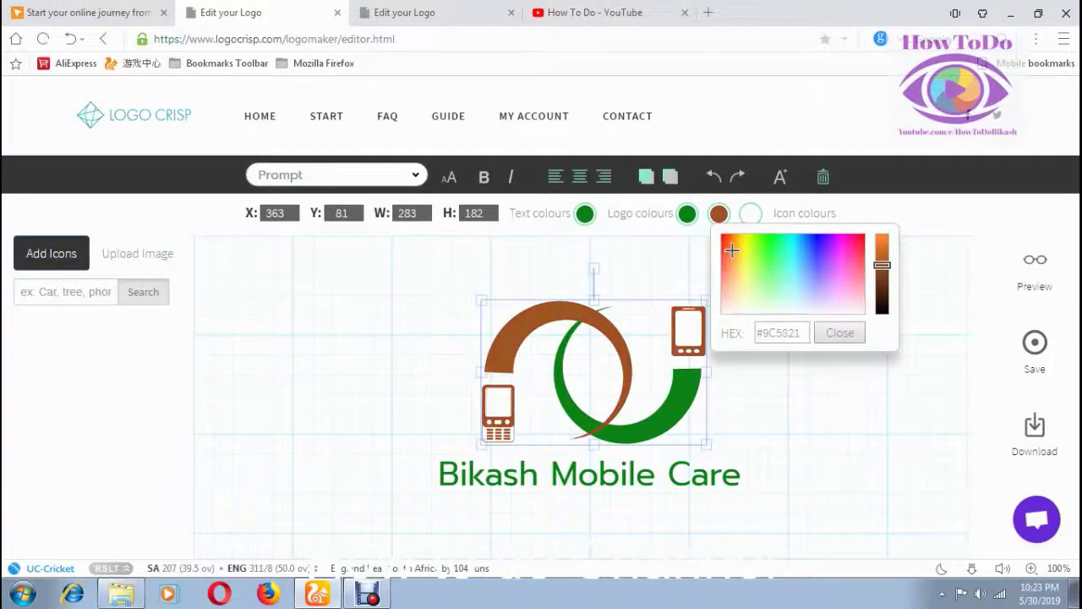
pyautogui.click(732, 240)
pyautogui.click(732, 236)
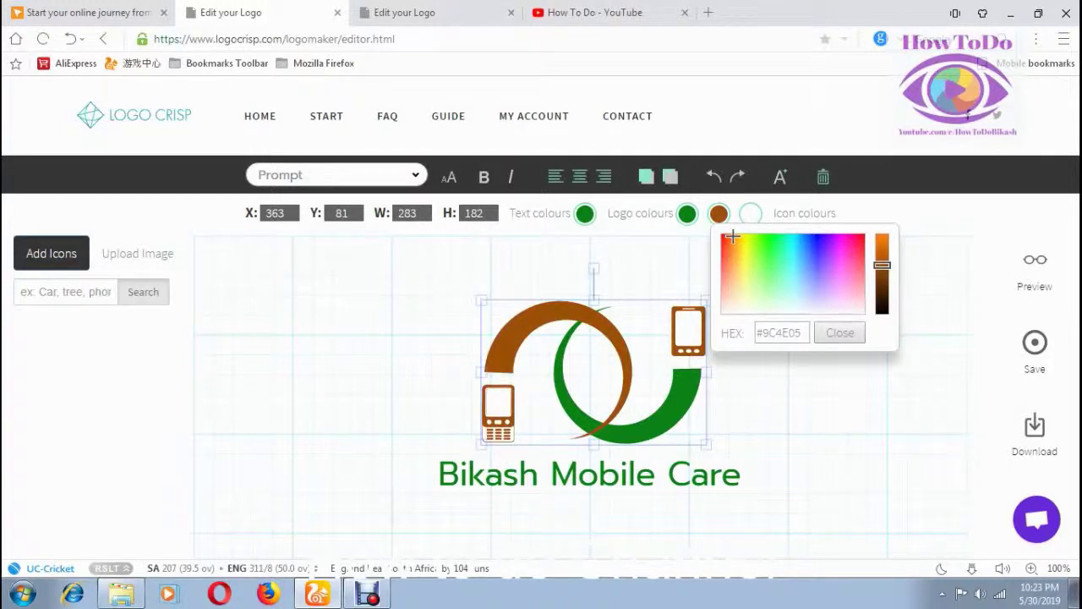
pyautogui.click(882, 258)
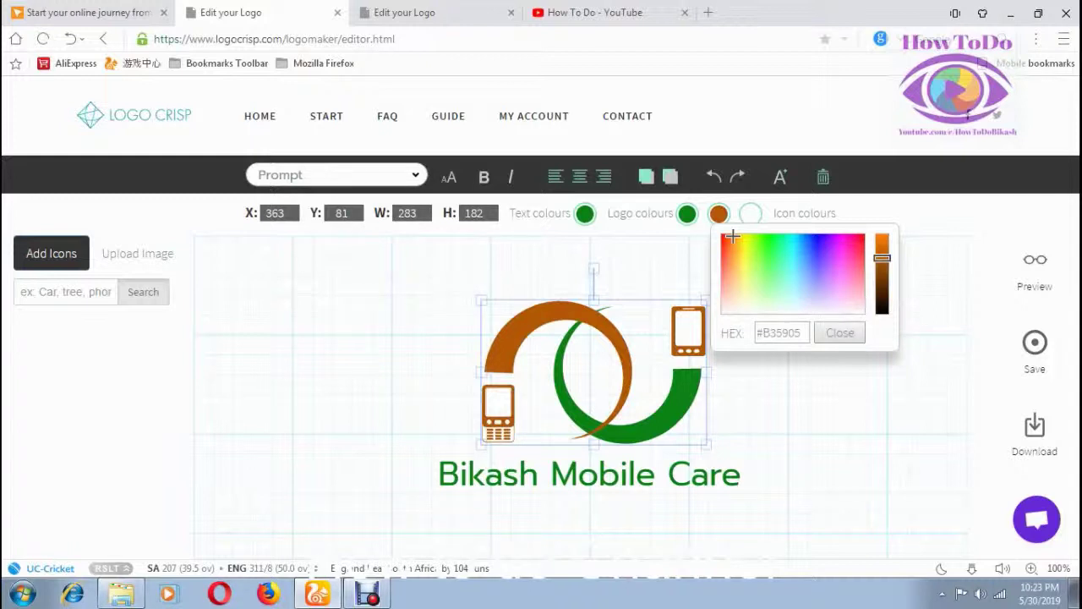
pyautogui.moveTo(882, 258); pyautogui.dragTo(881, 252)
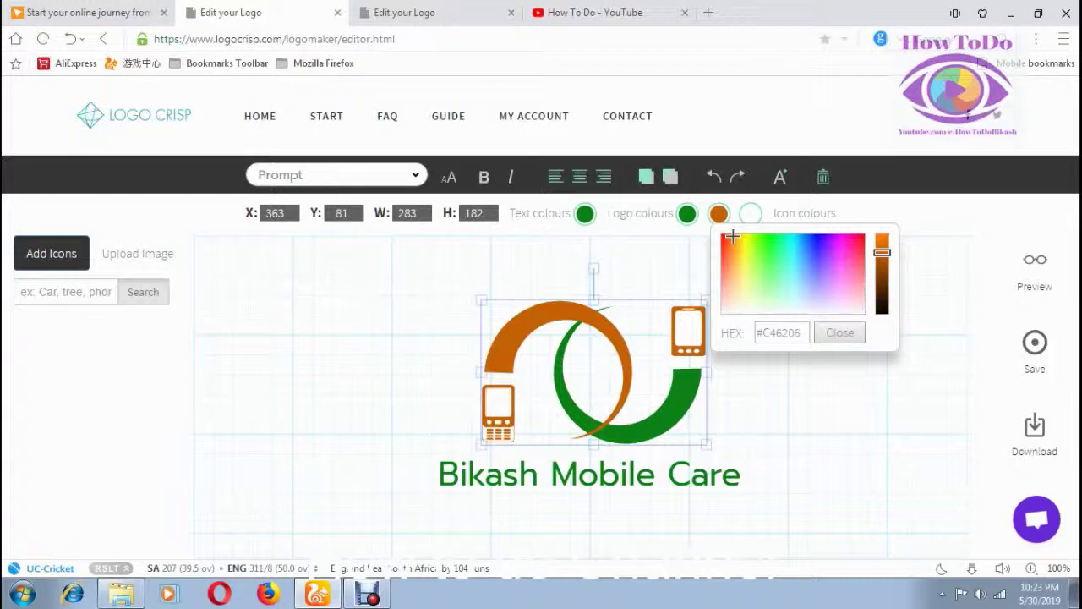
# Recolour the white screens and keys of both phones to pink #D94CD6
pyautogui.click(751, 213)
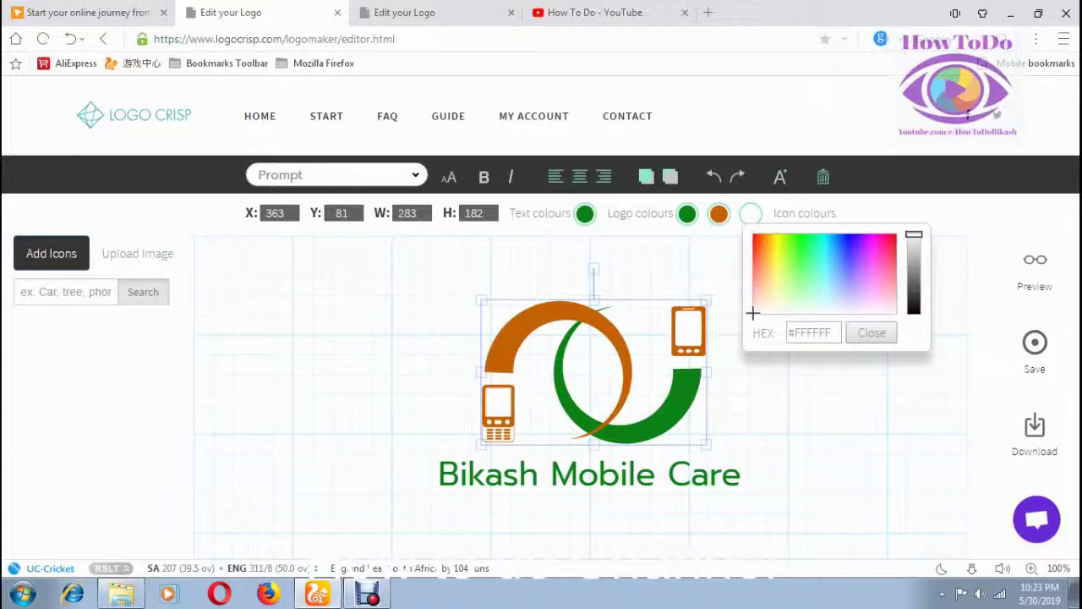
pyautogui.moveTo(913, 235); pyautogui.dragTo(914, 262)
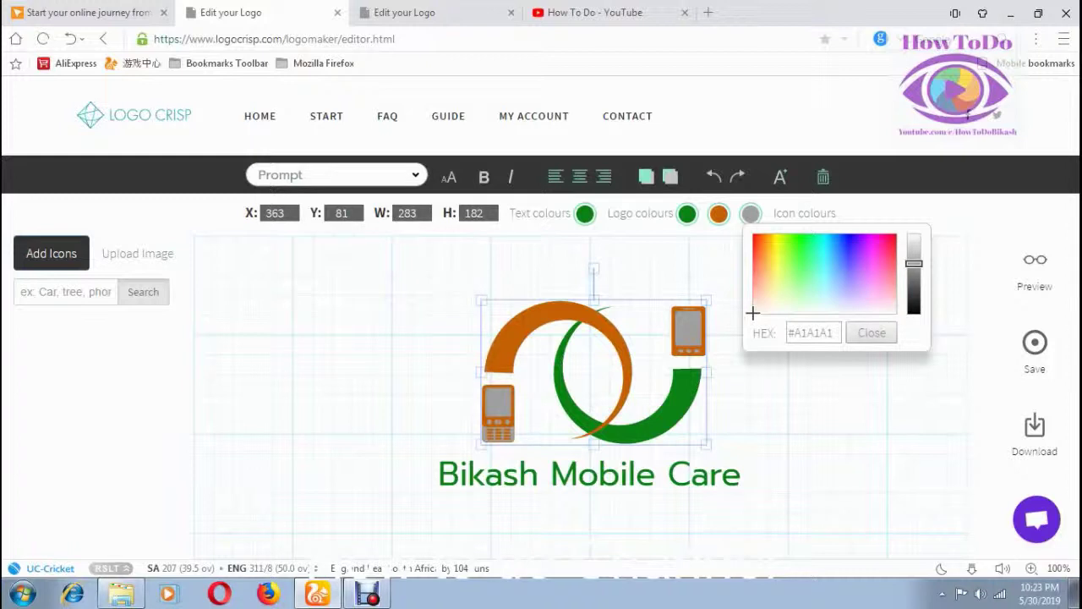
pyautogui.moveTo(914, 263); pyautogui.dragTo(914, 283)
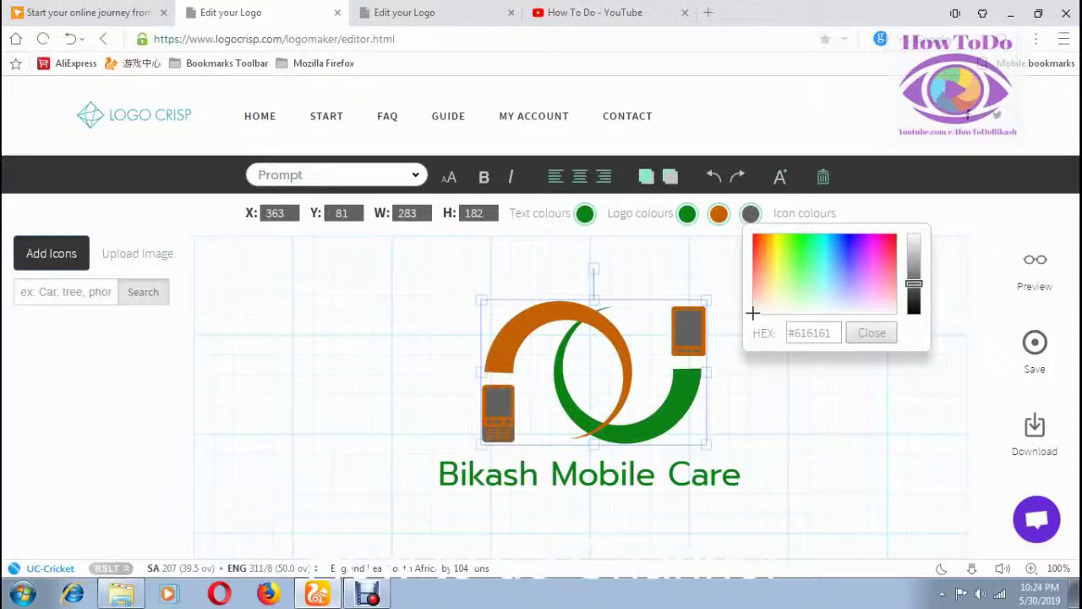
pyautogui.click(873, 261)
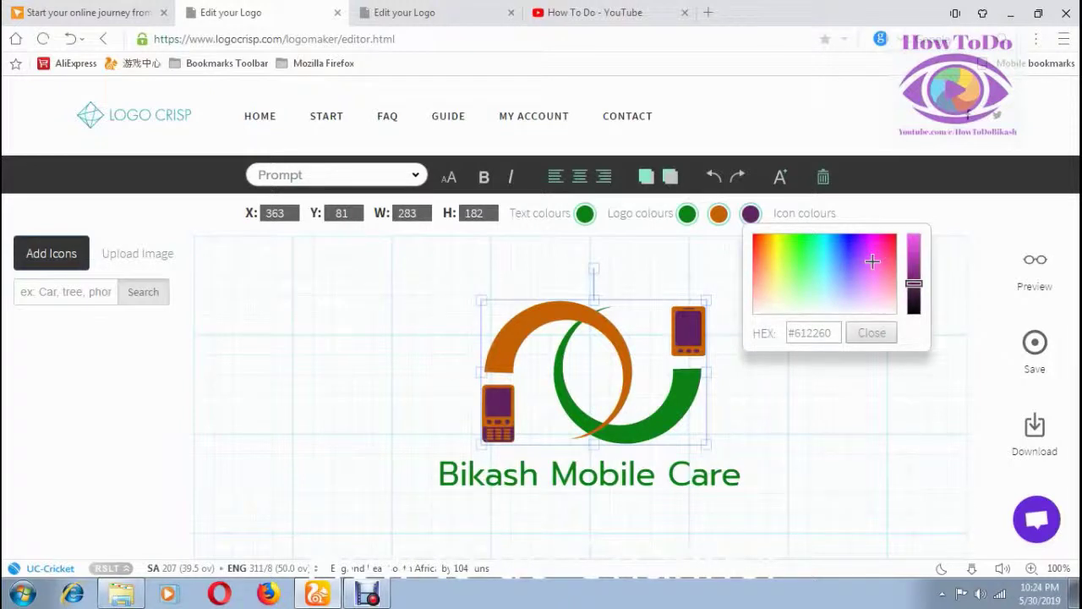
pyautogui.click(912, 246)
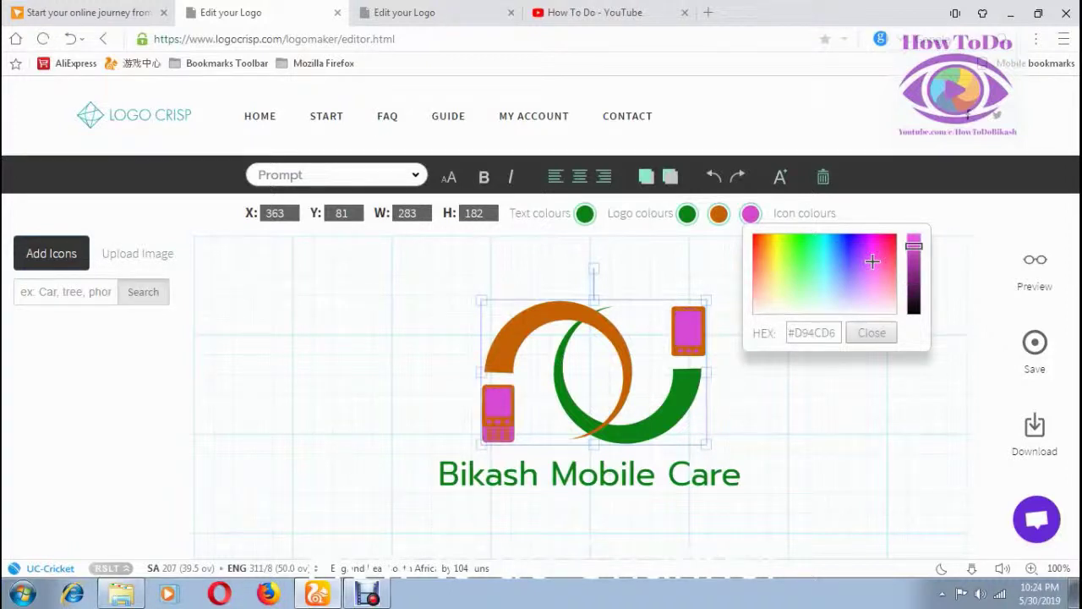
# Recolour the screens and keys of both phones to blue #1619D9
pyautogui.click(824, 276)
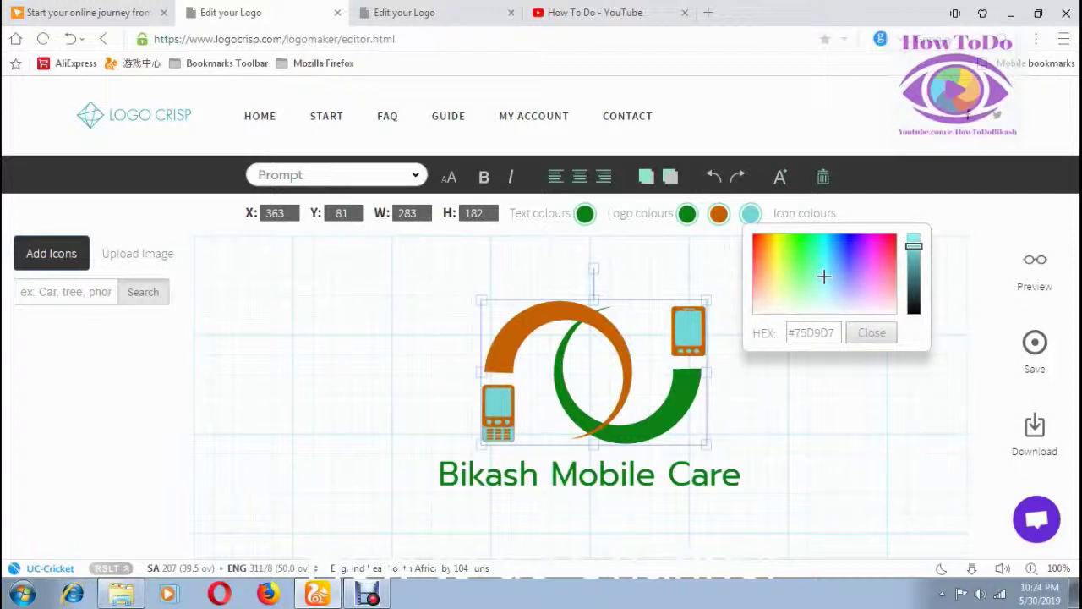
pyautogui.click(848, 243)
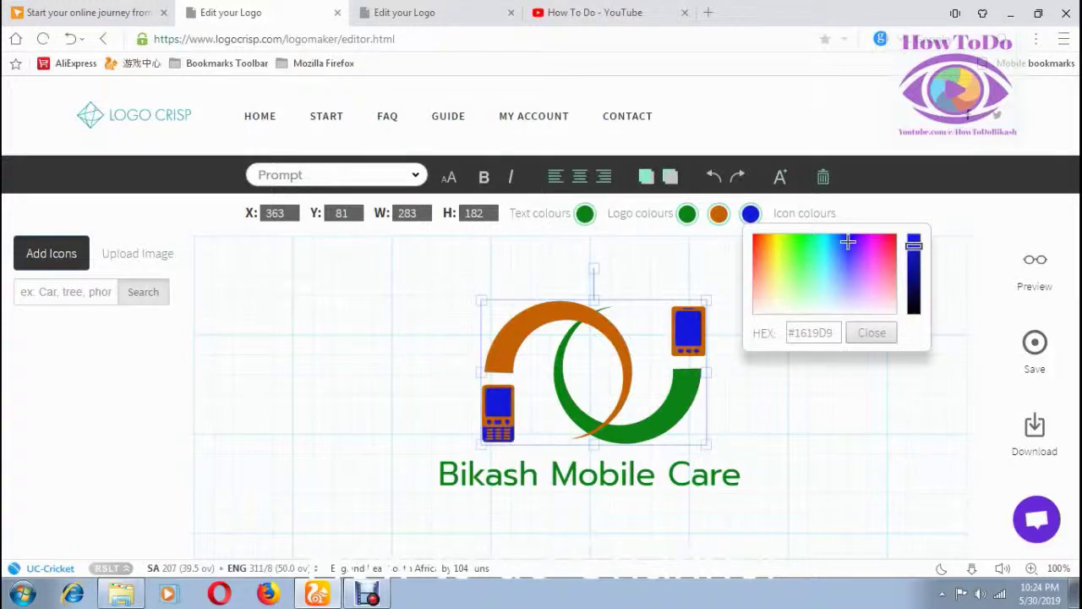
pyautogui.click(871, 332)
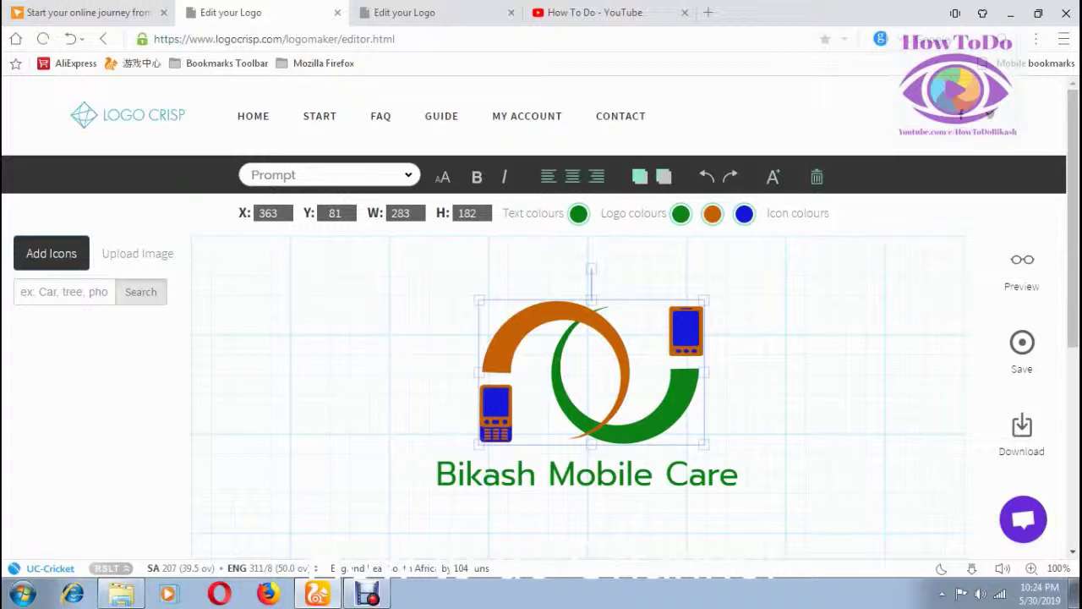
# Enlarge the logo graphic to about 377 wide and 258 high, extending it upward and to the text's width
pyautogui.moveTo(479, 300); pyautogui.dragTo(435, 273)
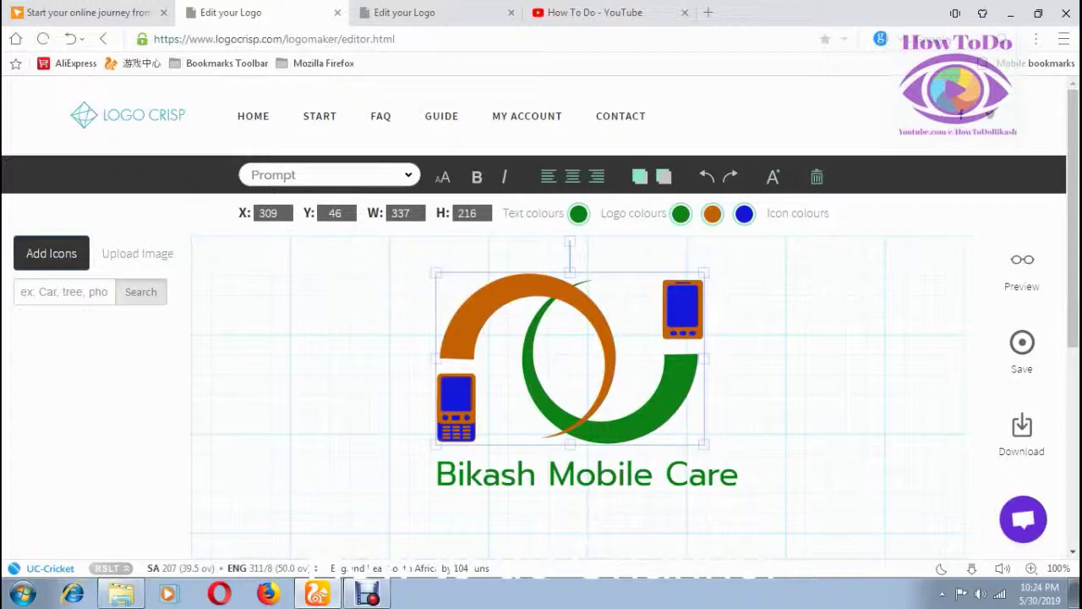
pyautogui.moveTo(704, 357); pyautogui.dragTo(734, 358)
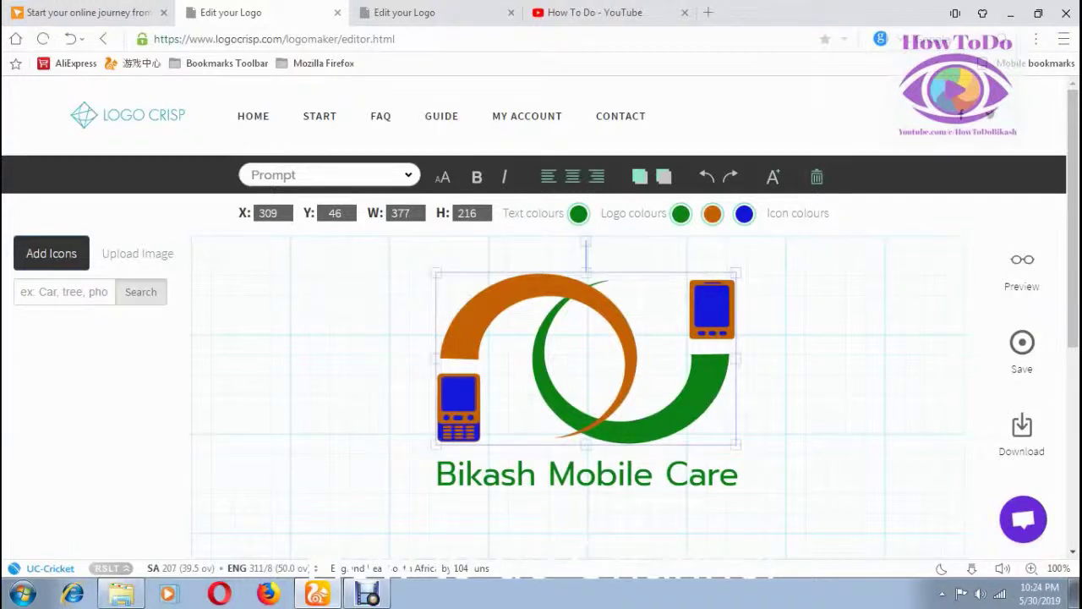
pyautogui.moveTo(586, 273); pyautogui.dragTo(586, 238)
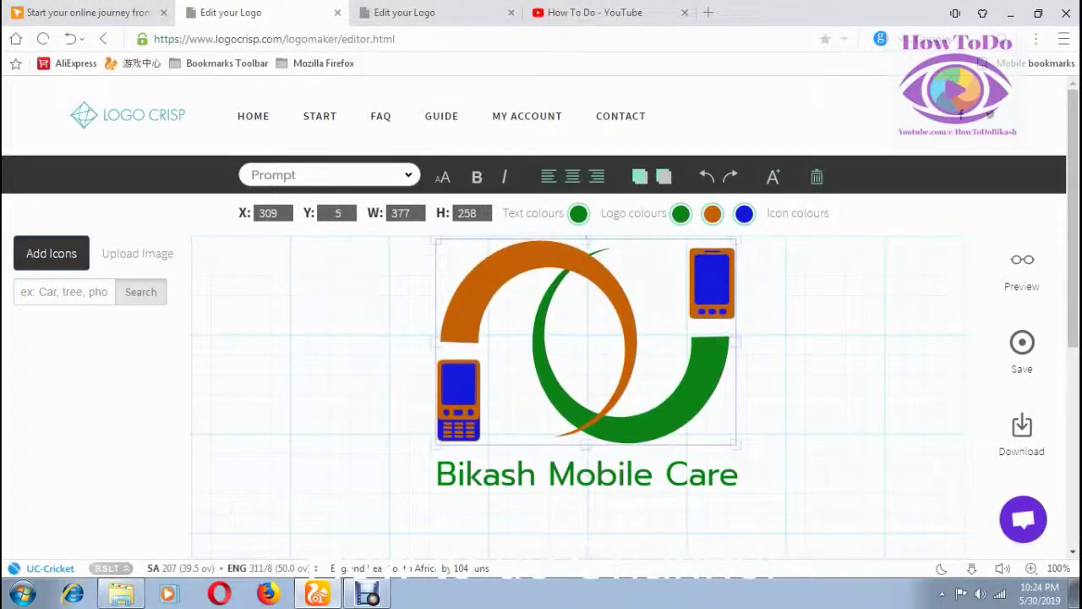
# Make the "Bikash Mobile Care" text bold and adjust its width to about 378 to match the graphic
pyautogui.click(572, 474)
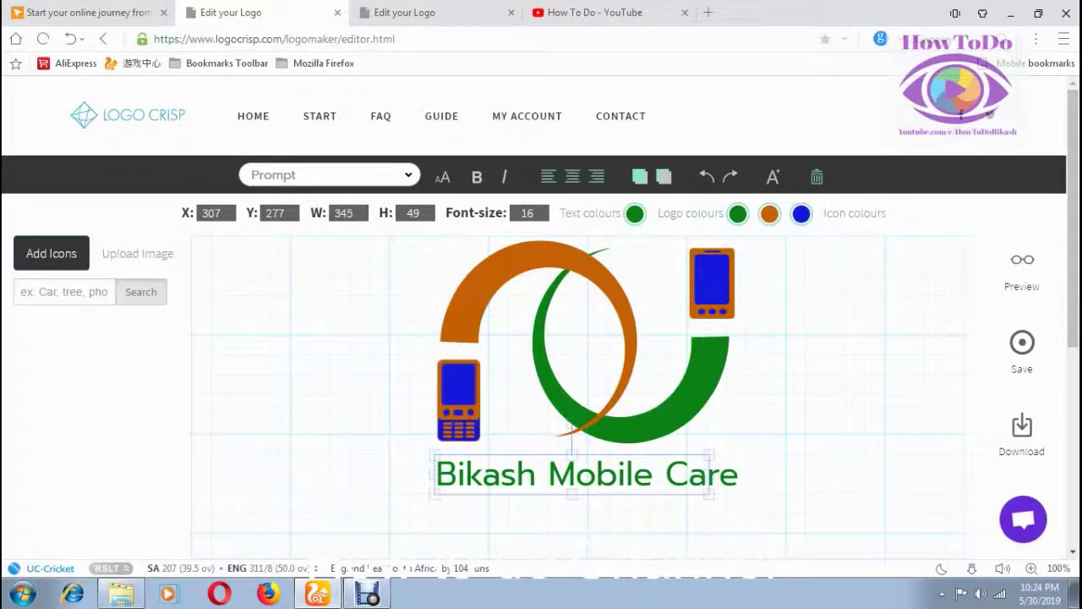
pyautogui.hotkey('ctrl', 'b')
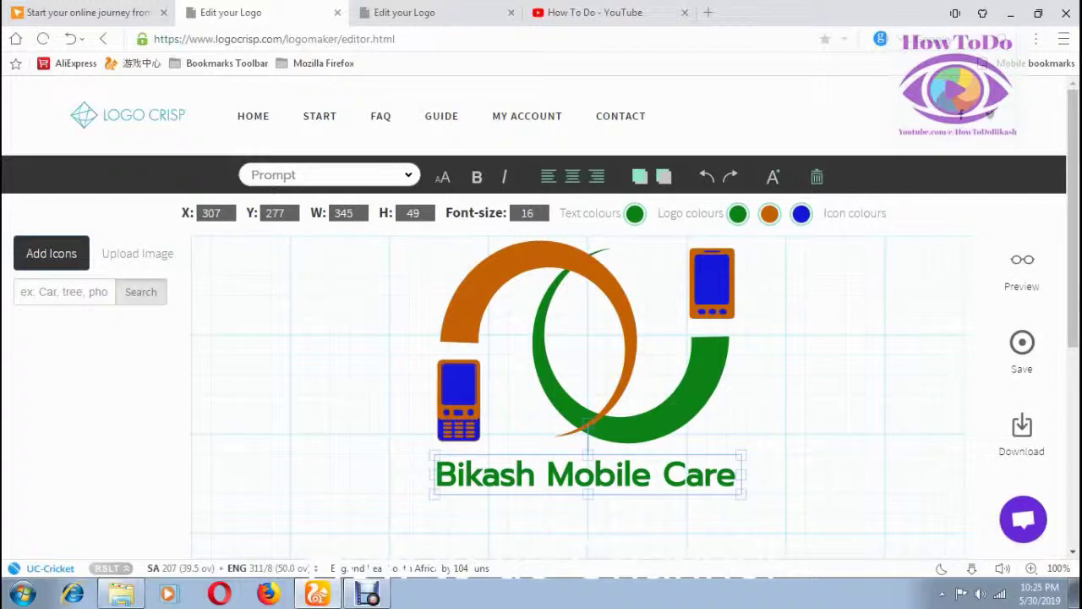
pyautogui.moveTo(743, 475); pyautogui.dragTo(814, 475)
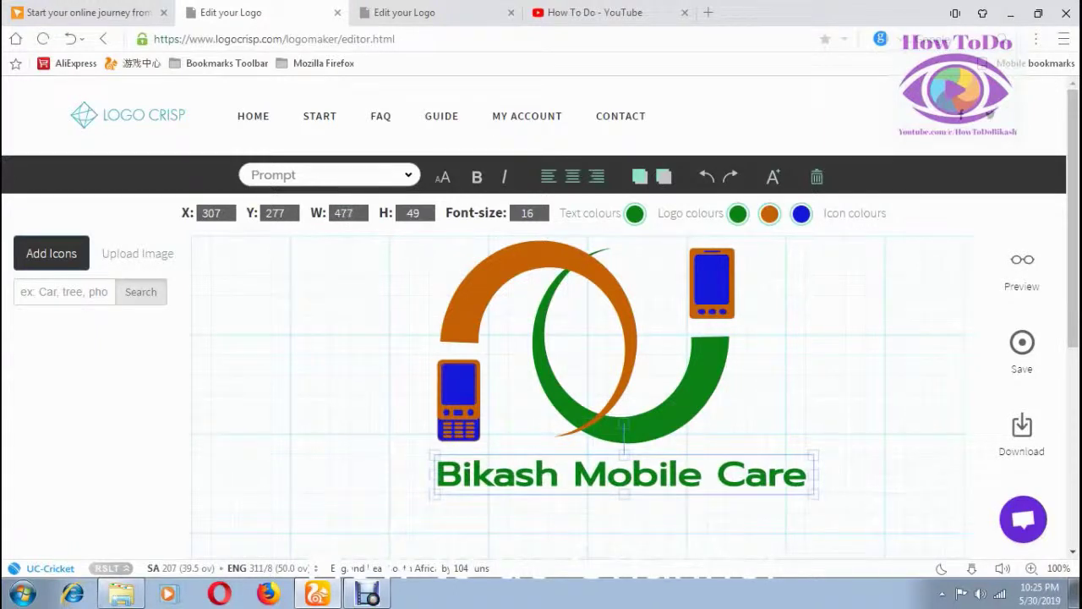
pyautogui.moveTo(814, 474); pyautogui.dragTo(740, 474)
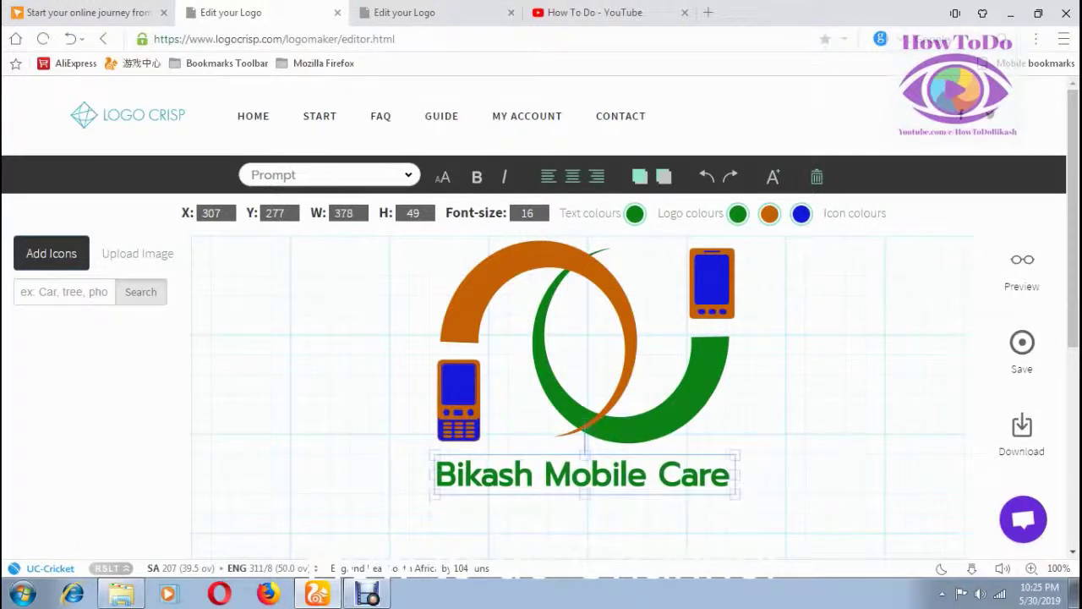
# Narrow the logo graphic to a width of about 372 and deselect it
pyautogui.click(630, 338)
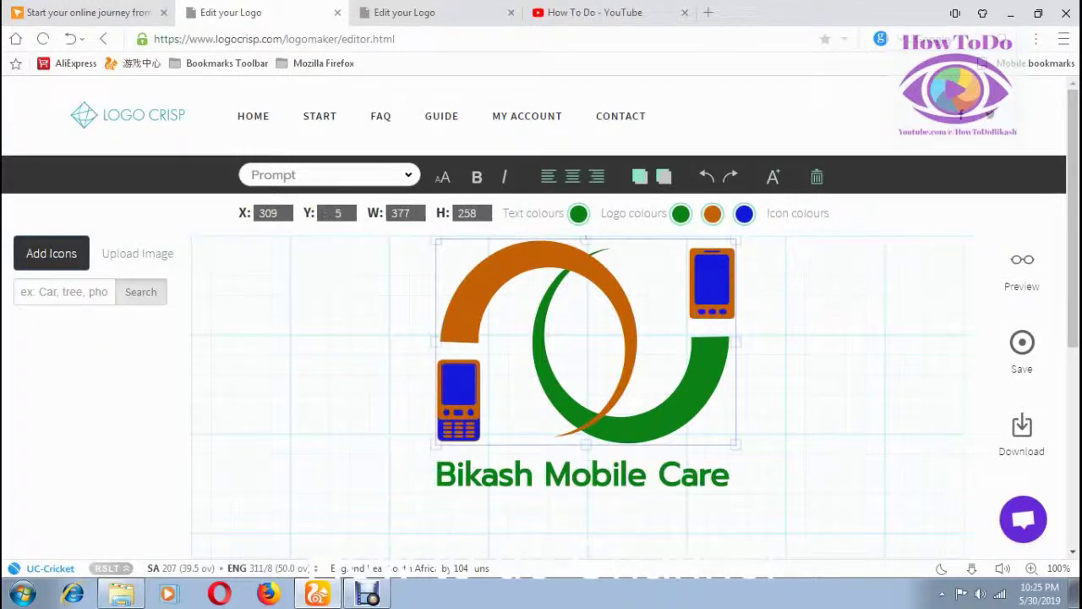
pyautogui.moveTo(736, 342); pyautogui.dragTo(732, 342)
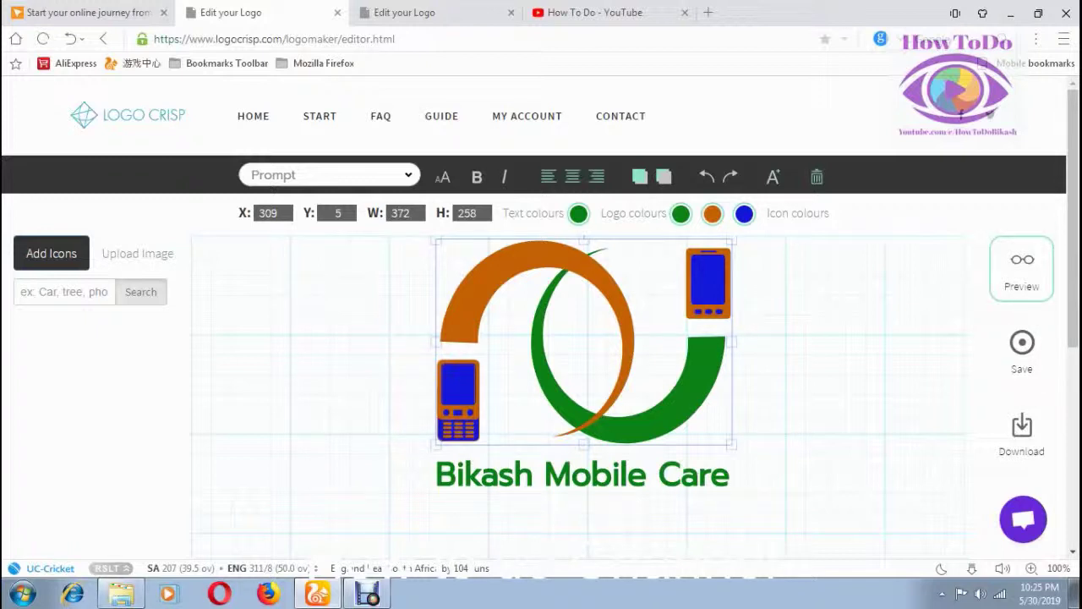
pyautogui.press('Escape')
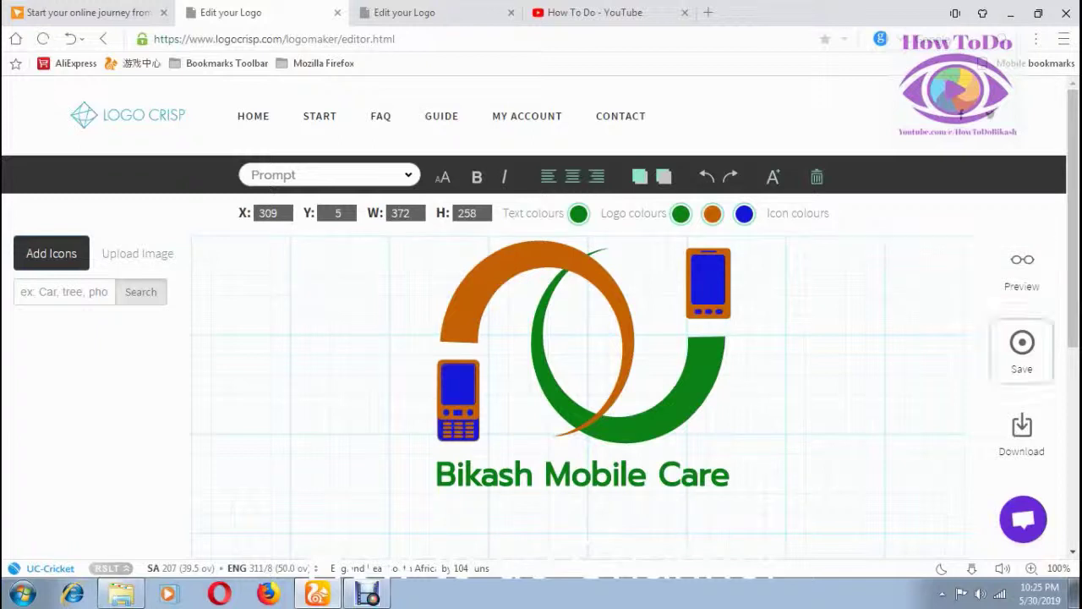
# Preview the logo on the stationery, phone and cup mock-ups, close the preview and save the logo
pyautogui.click(1021, 351)
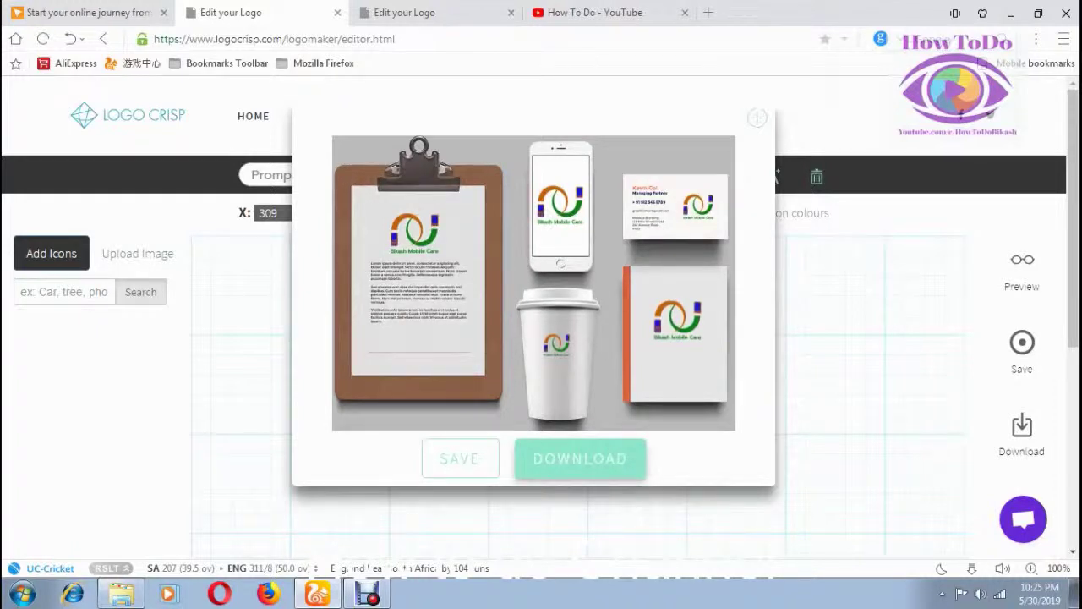
pyautogui.press('Escape')
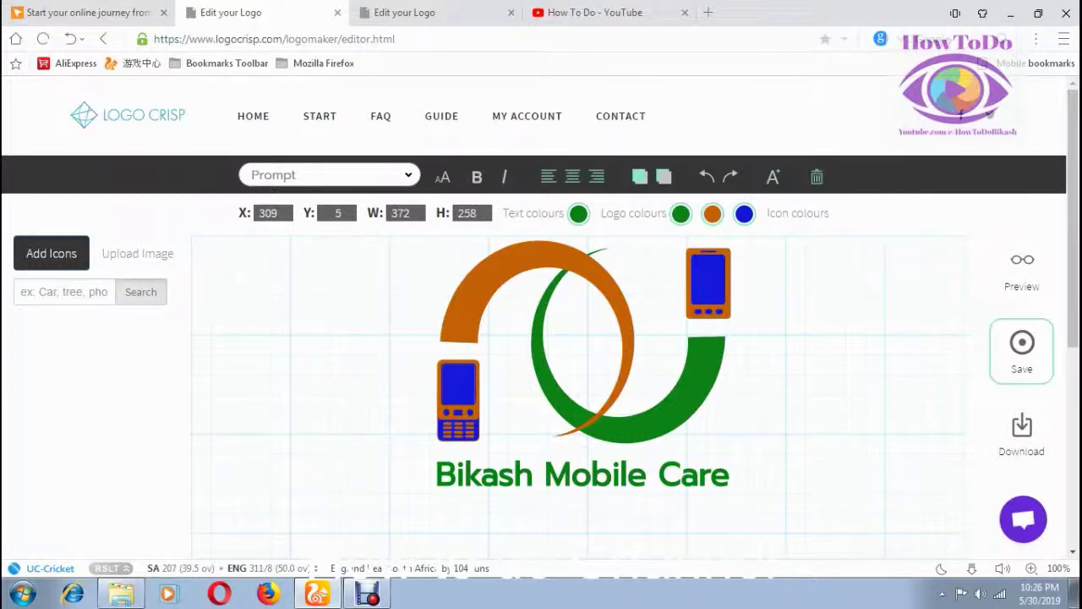
pyautogui.click(1021, 351)
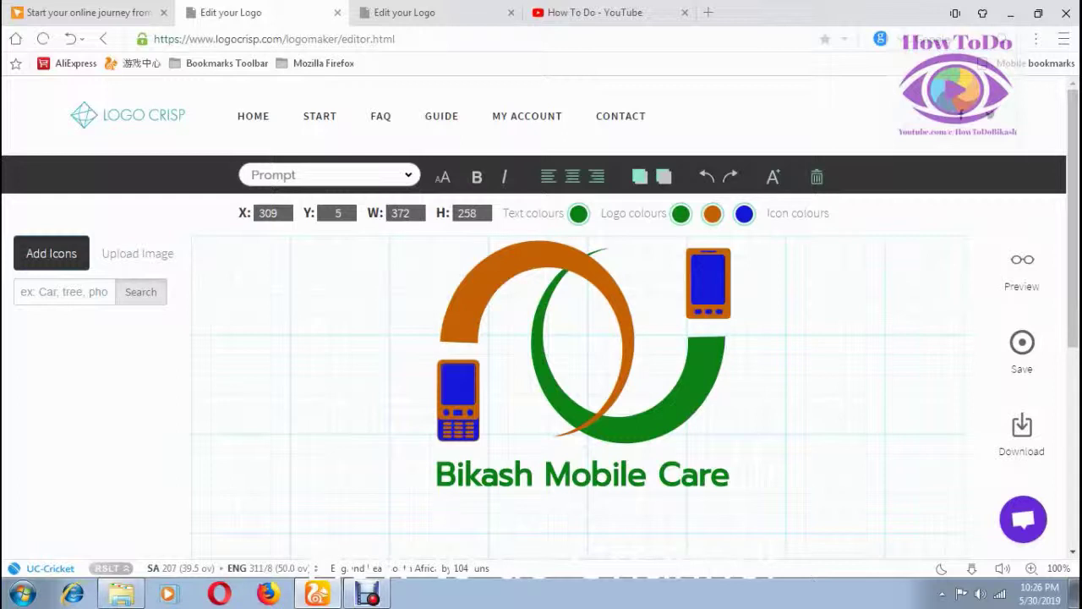
# Recolour the "Bikash Mobile Care" text to bright blue matching the phone screens and save the logo
pyautogui.click(582, 475)
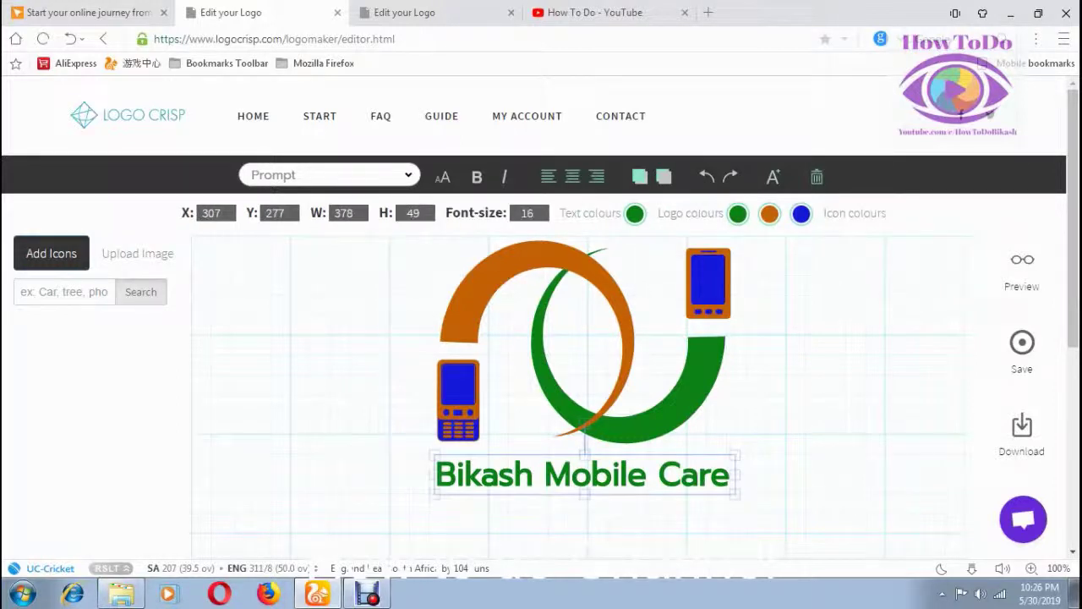
pyautogui.click(634, 213)
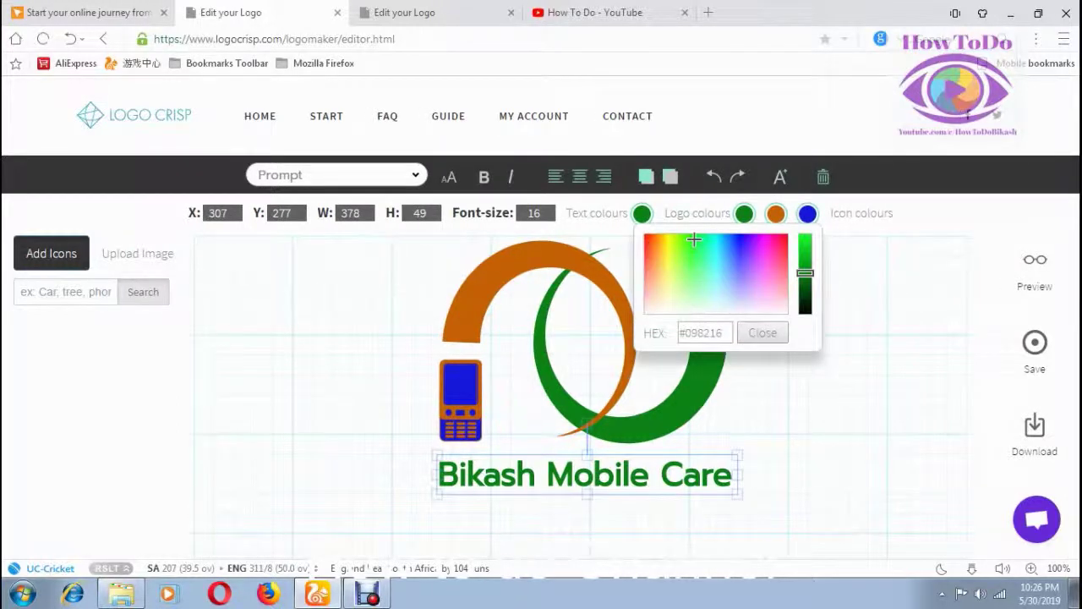
pyautogui.click(668, 258)
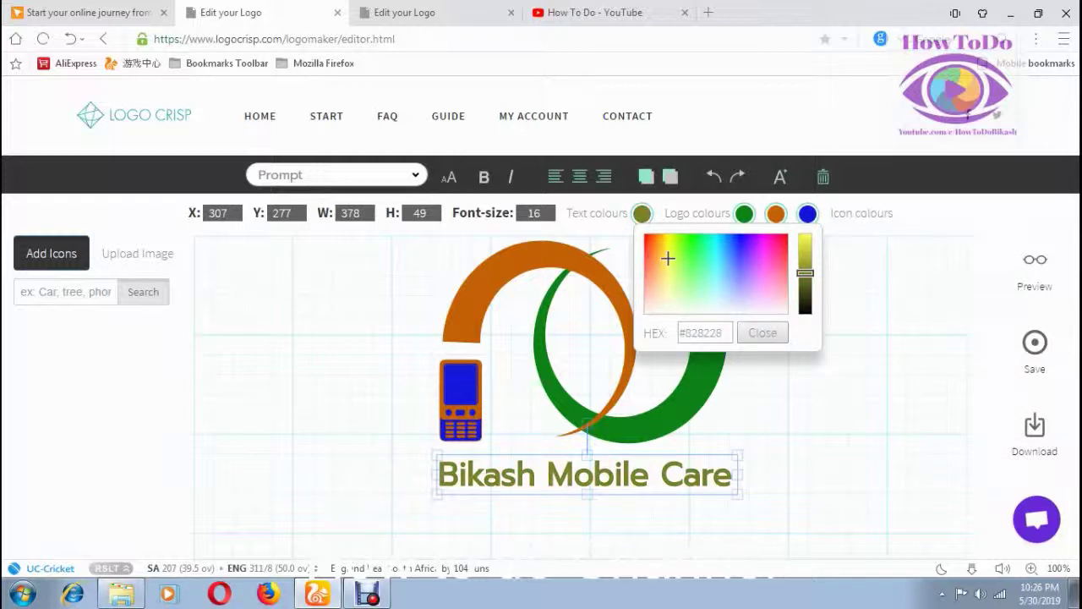
pyautogui.click(652, 240)
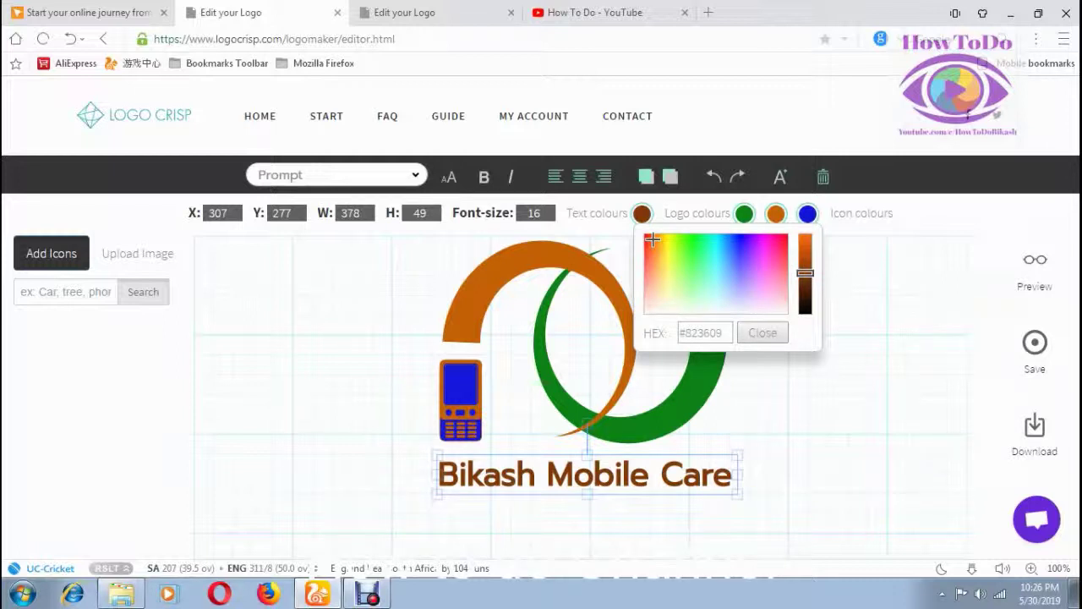
pyautogui.moveTo(652, 240); pyautogui.dragTo(739, 243)
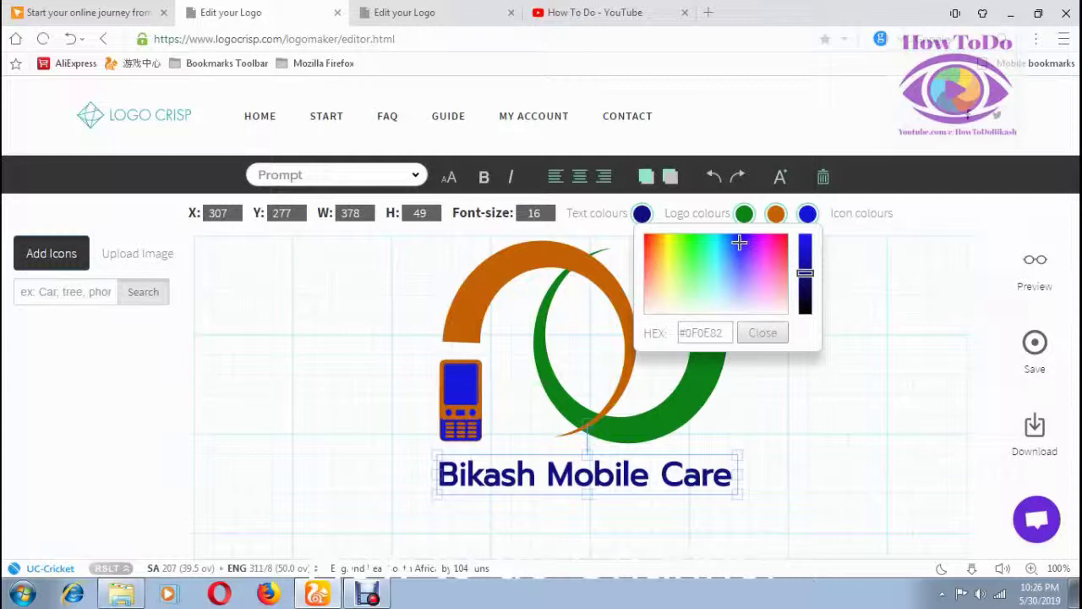
pyautogui.moveTo(805, 272); pyautogui.dragTo(804, 251)
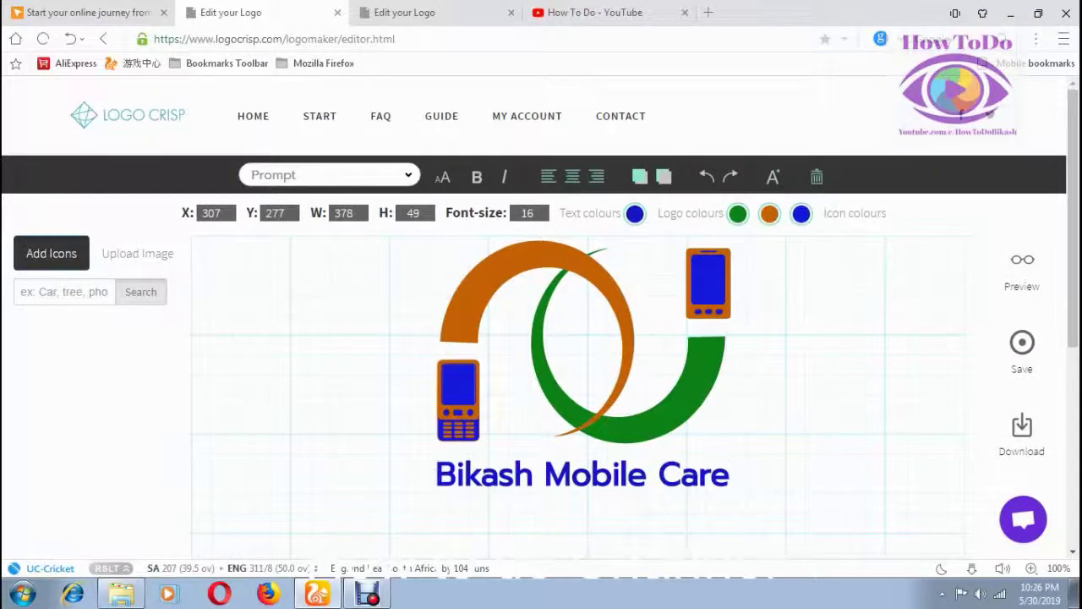
pyautogui.click(1021, 347)
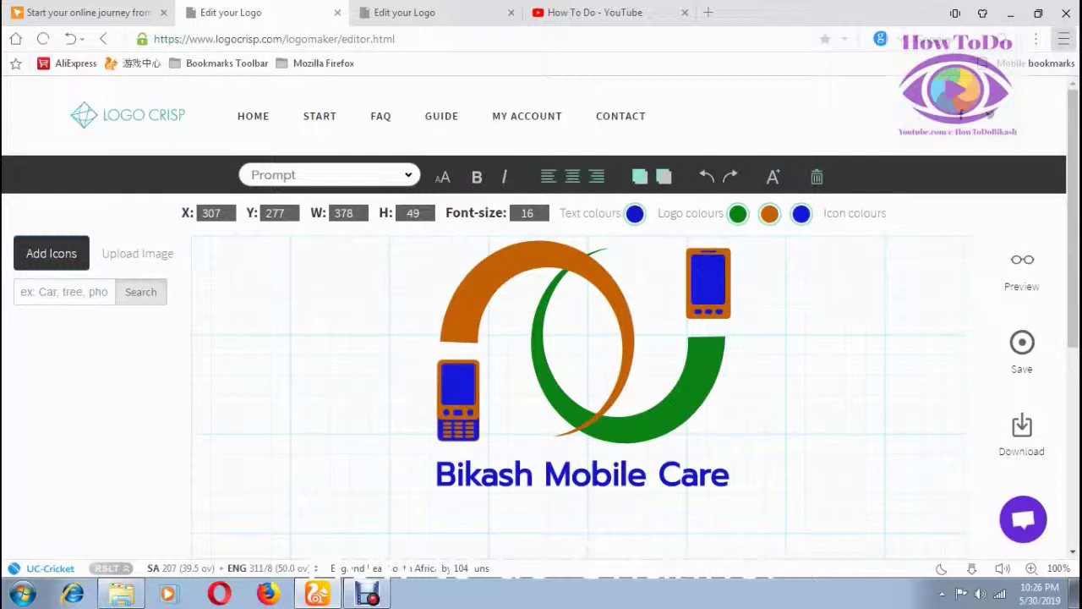
pyautogui.hotkey('ctrl', 'alt', 'a')
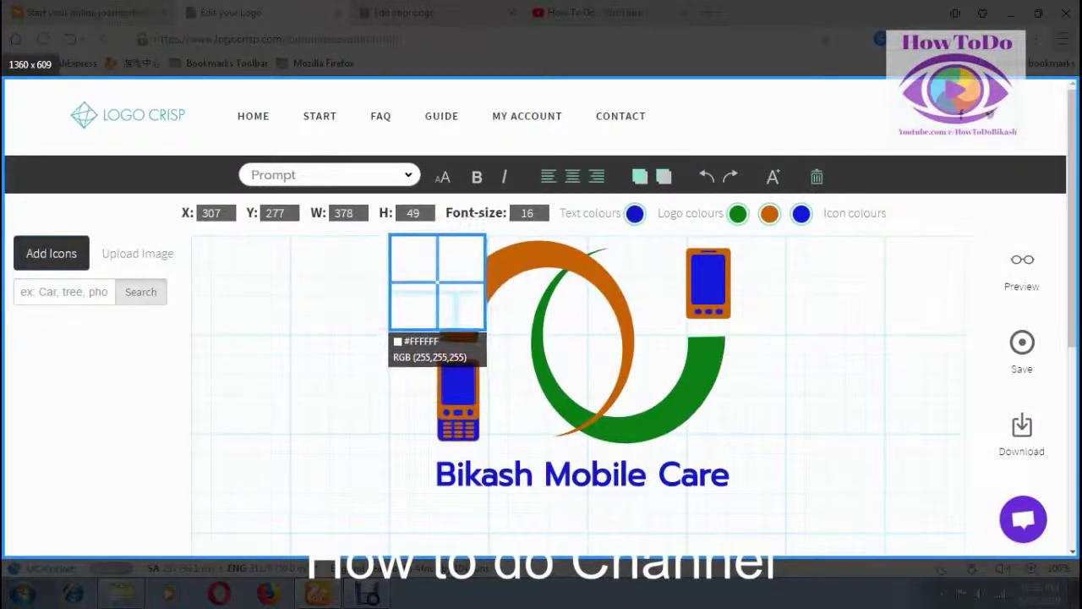
pyautogui.moveTo(390, 227); pyautogui.dragTo(767, 524)
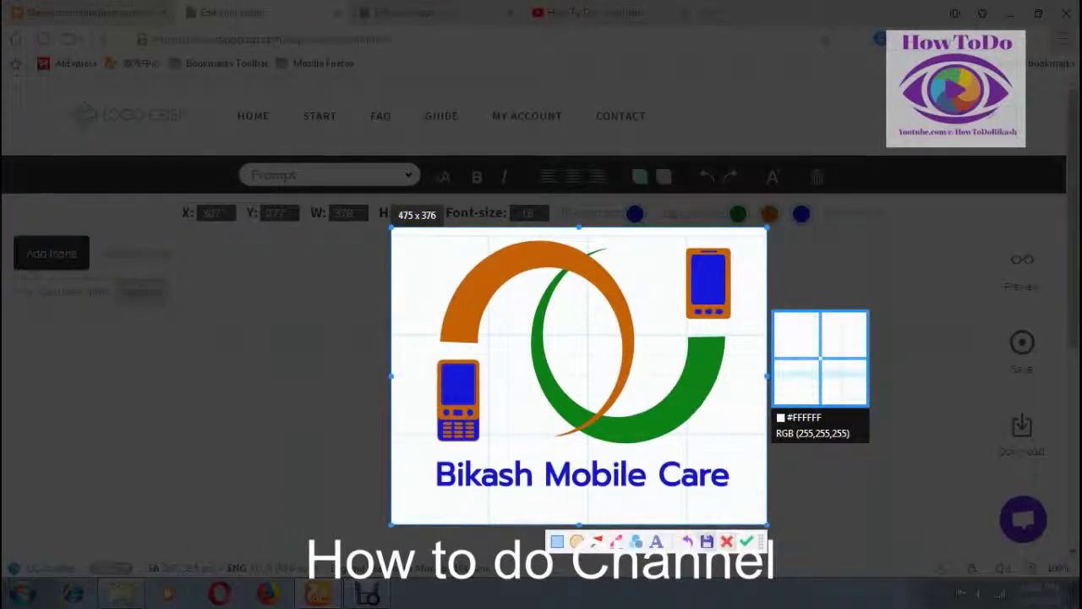
pyautogui.click(707, 541)
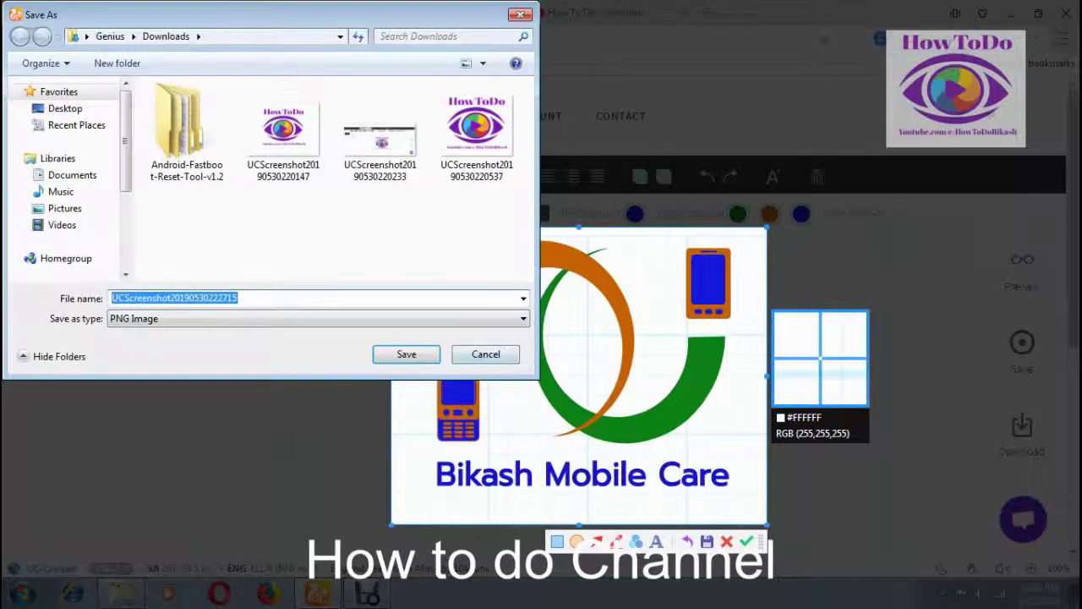
pyautogui.press('Return')
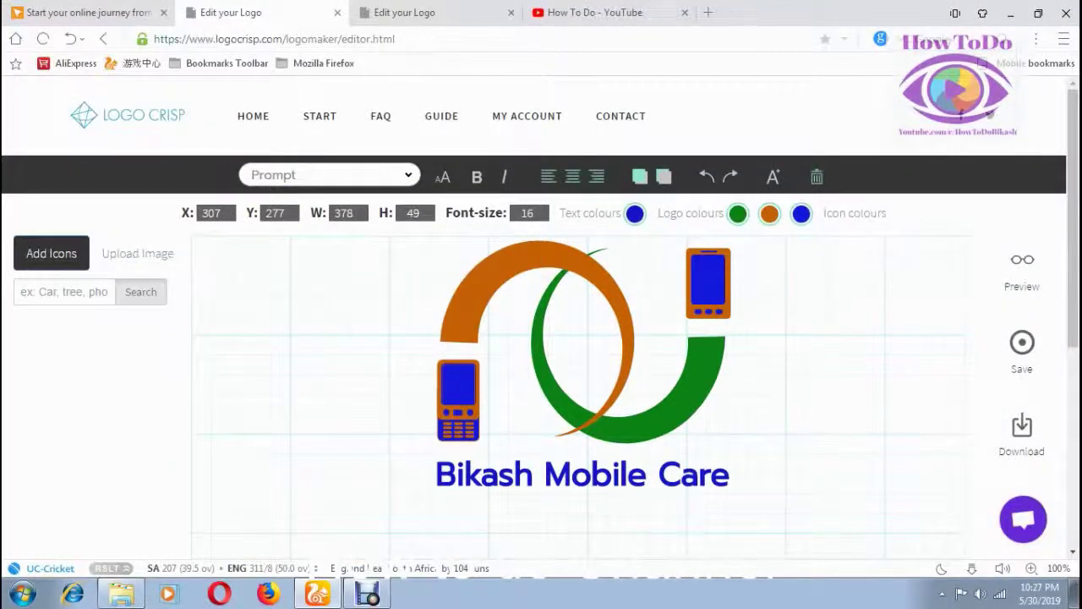
# Switch to the How To Do YouTube channel page and try its subscribe option
pyautogui.click(594, 12)
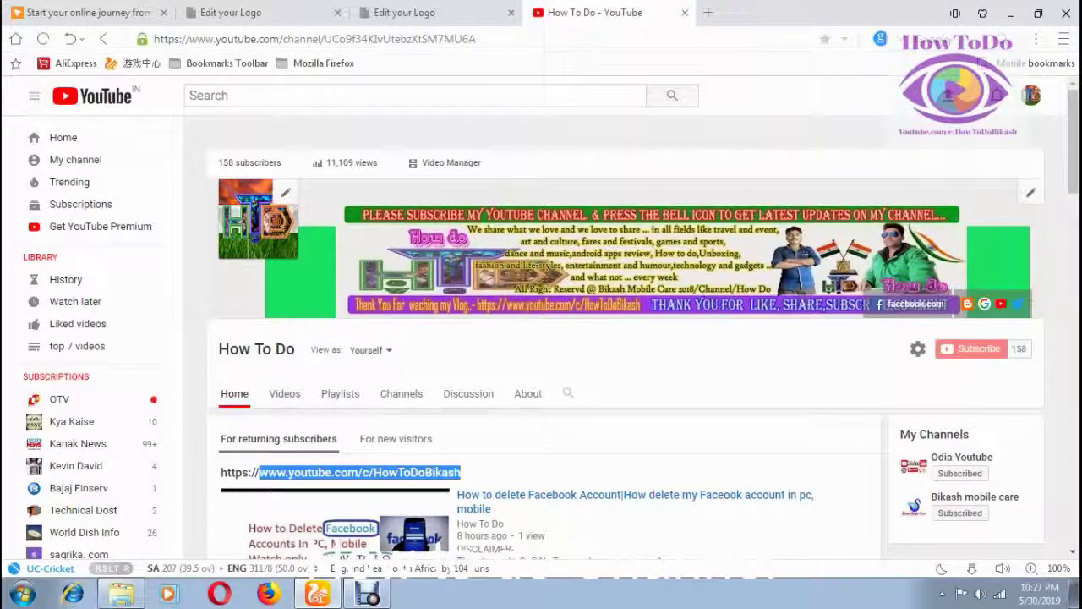
pyautogui.click(972, 348)
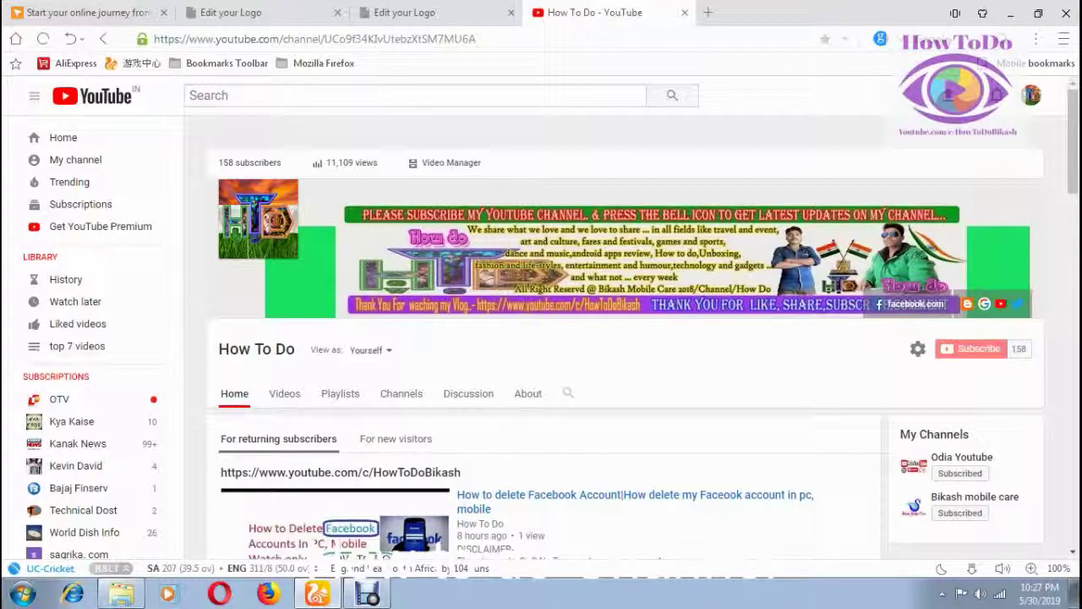